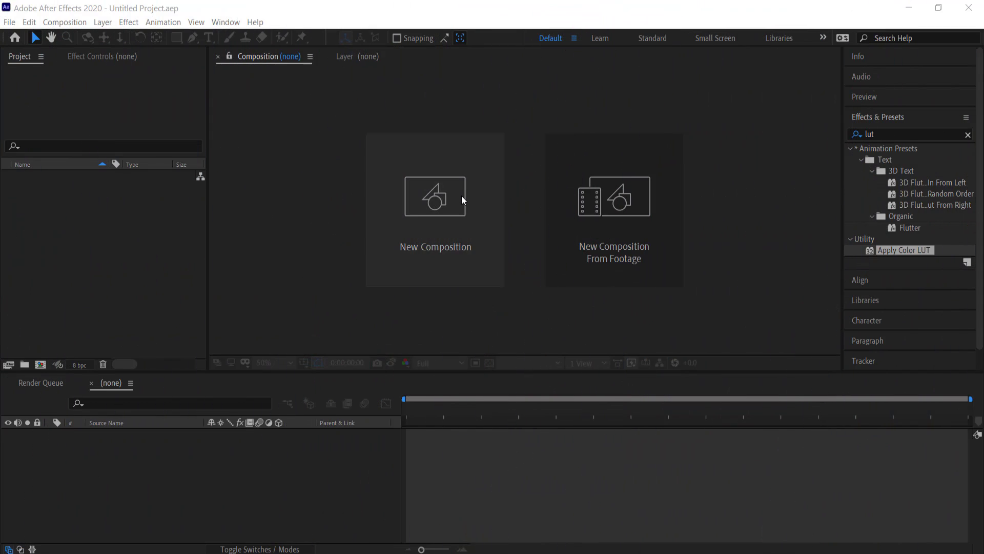
Step: Create an HDTV 1080 (1920x1080, 29.97 fps) composition and add a solid layer named 'Particles'
{"action": "left_click", "coordinate": [462, 195]}
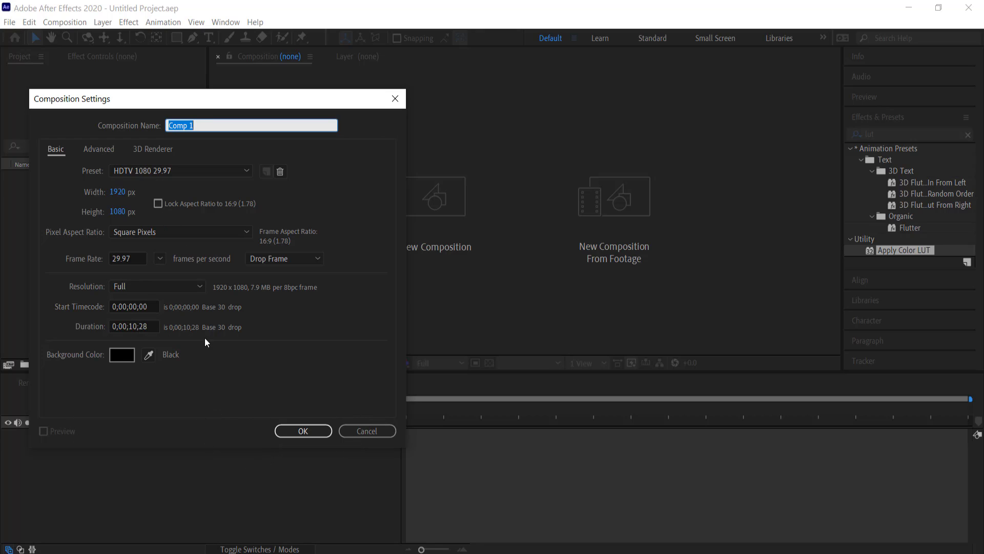
{"action": "left_click", "coordinate": [311, 430]}
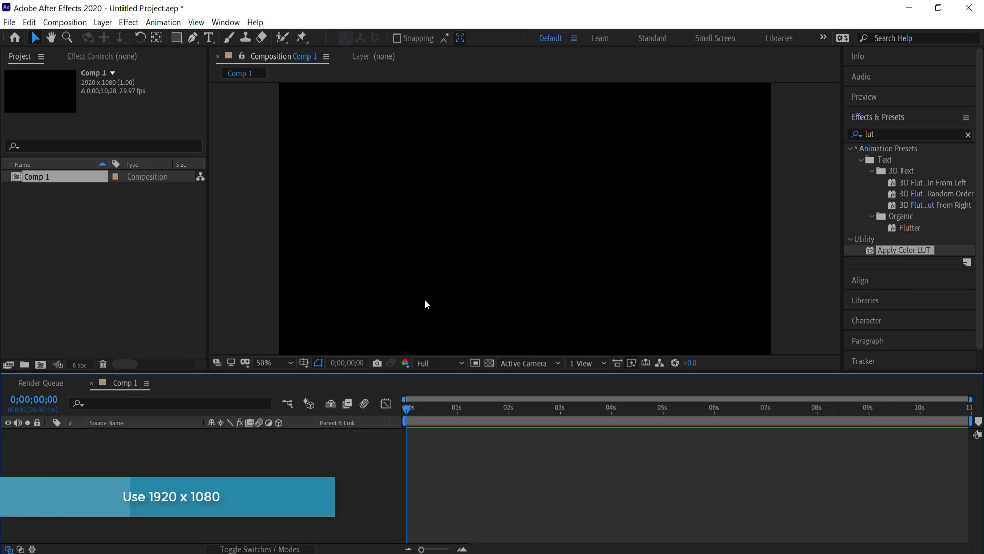
{"action": "right_click", "coordinate": [115, 445]}
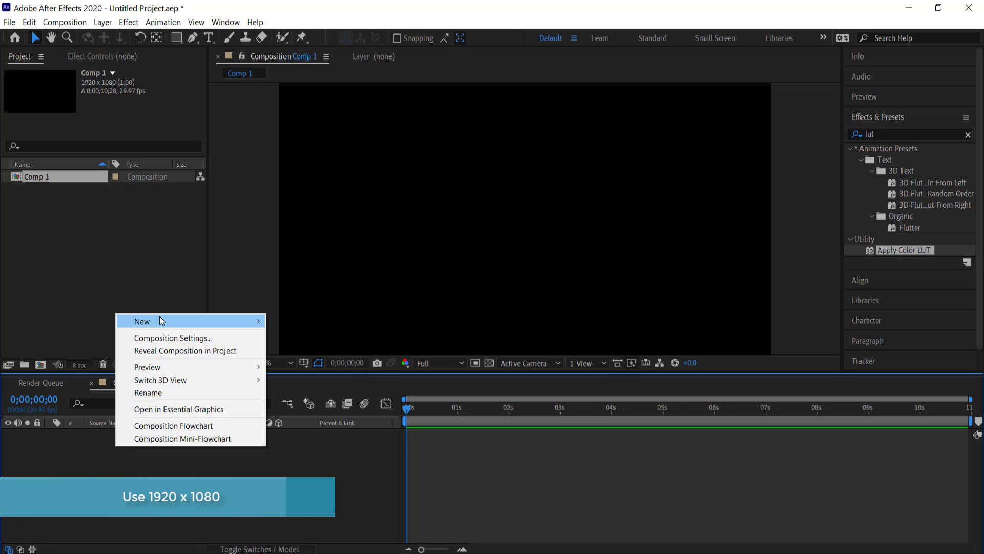
{"action": "mouse_move", "coordinate": [259, 320]}
{"action": "left_click", "coordinate": [306, 350]}
{"action": "type", "text": "Particles"}
{"action": "key", "text": "Return"}
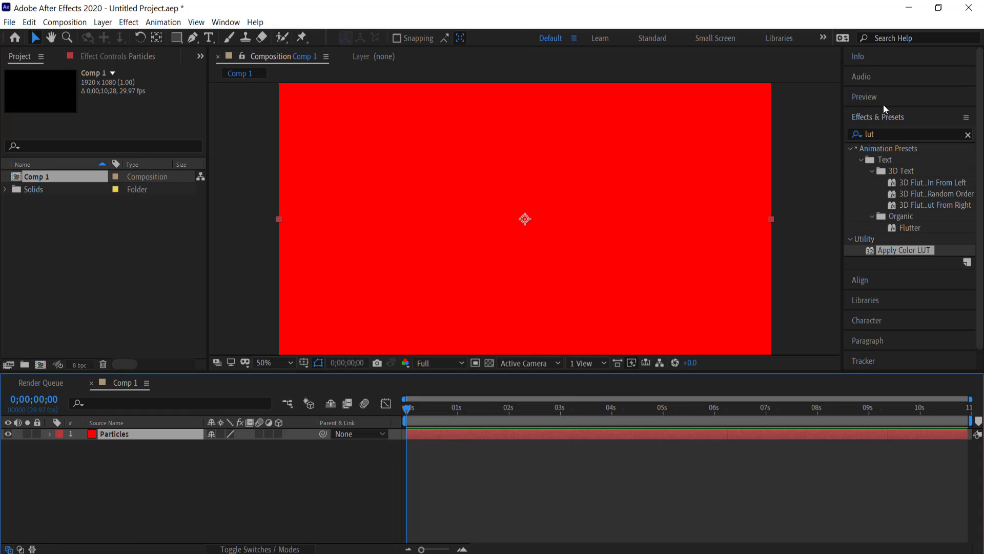
Step: Find CC Particle World with a 'part' effects search and apply it to the Particles layer
{"action": "left_click", "coordinate": [885, 133]}
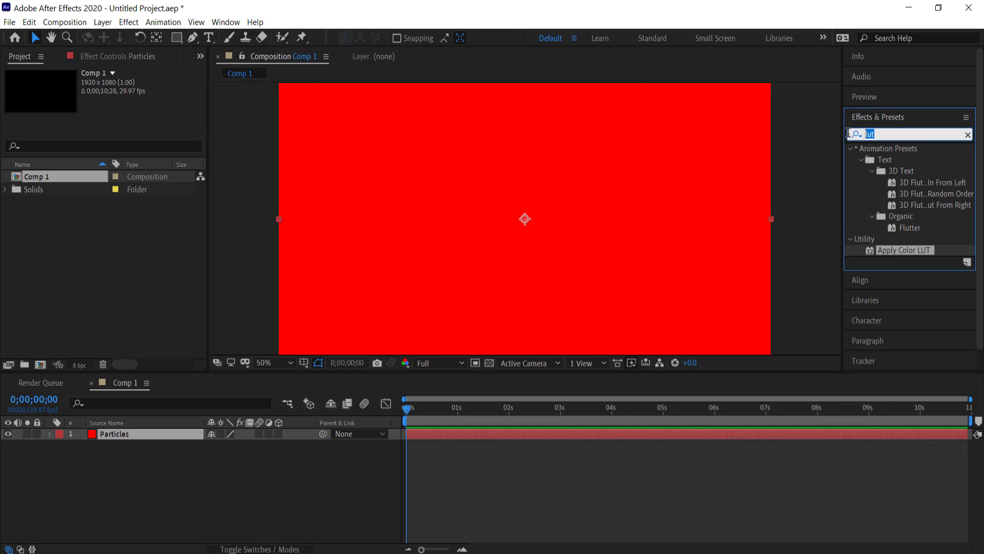
{"action": "type", "text": "part"}
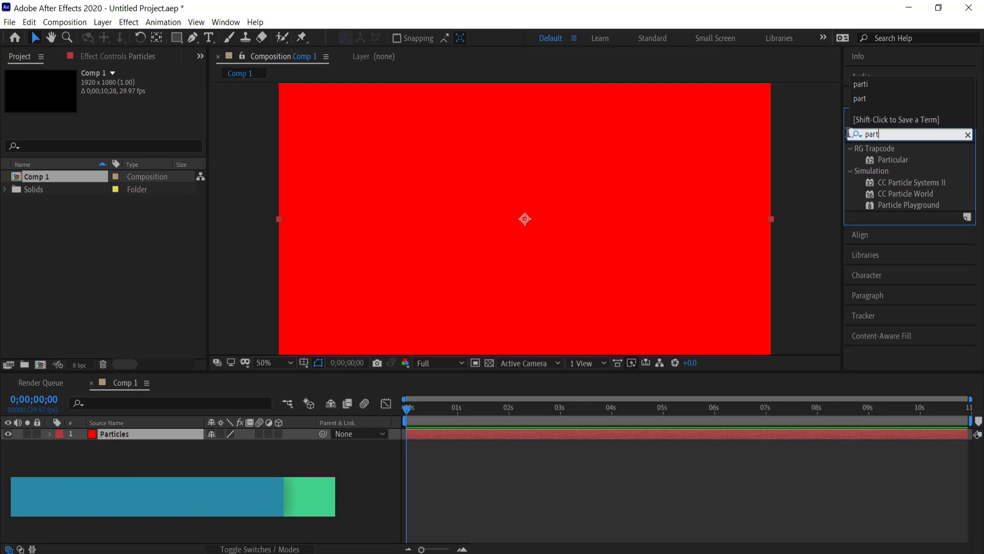
{"action": "left_click_drag", "start_coordinate": [905, 193], "coordinate": [152, 434]}
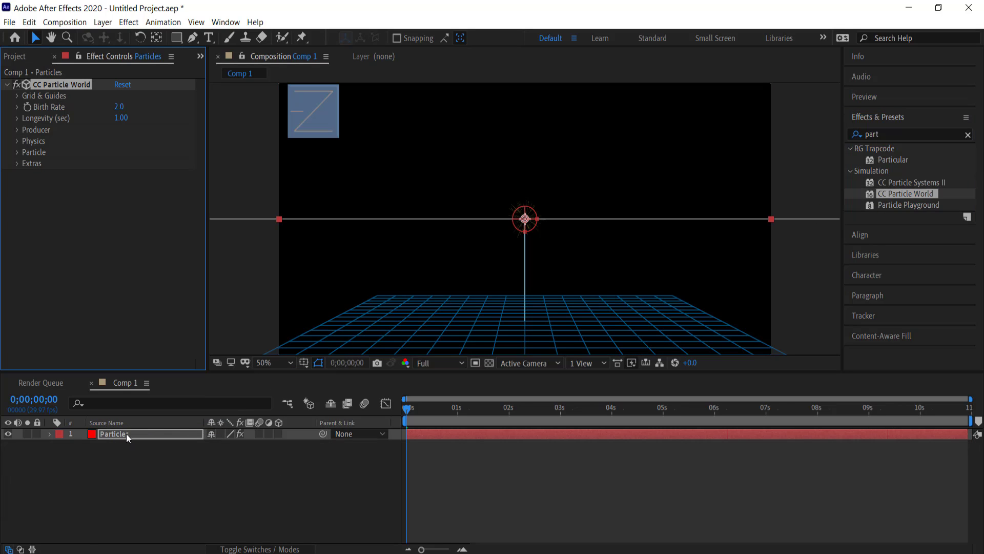
Step: Import the forest river jpg, place it under Particles, and scale it to 40%
{"action": "left_click", "coordinate": [18, 57]}
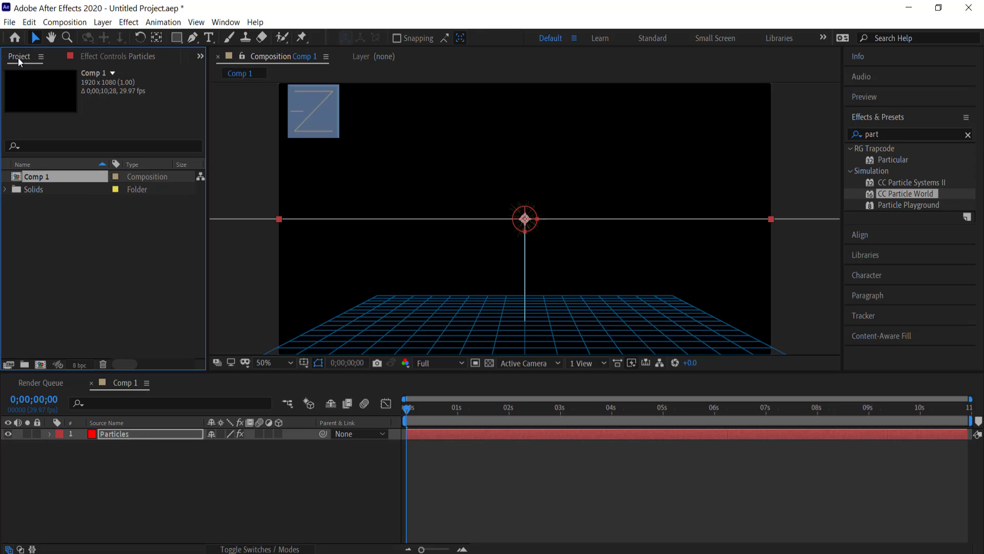
{"action": "right_click", "coordinate": [64, 227]}
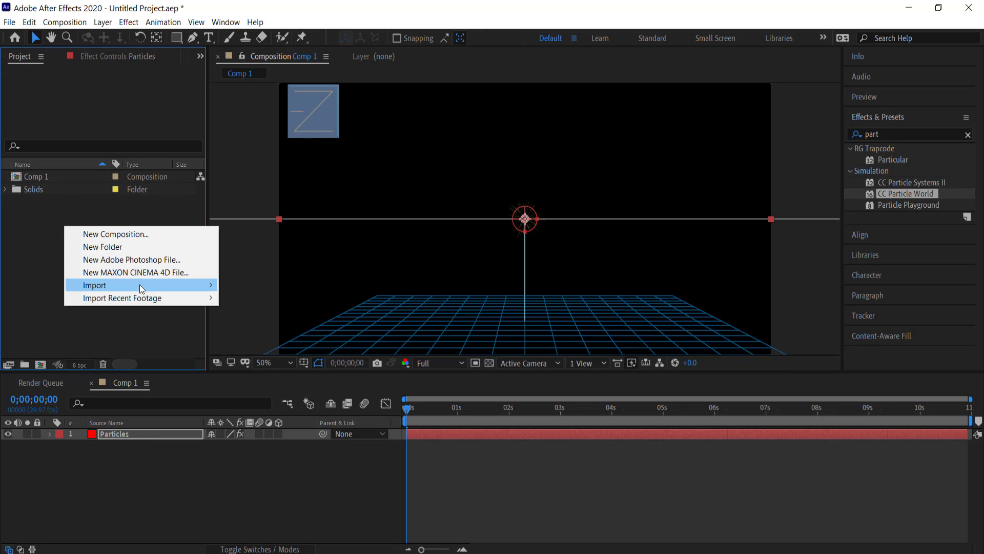
{"action": "mouse_move", "coordinate": [138, 287]}
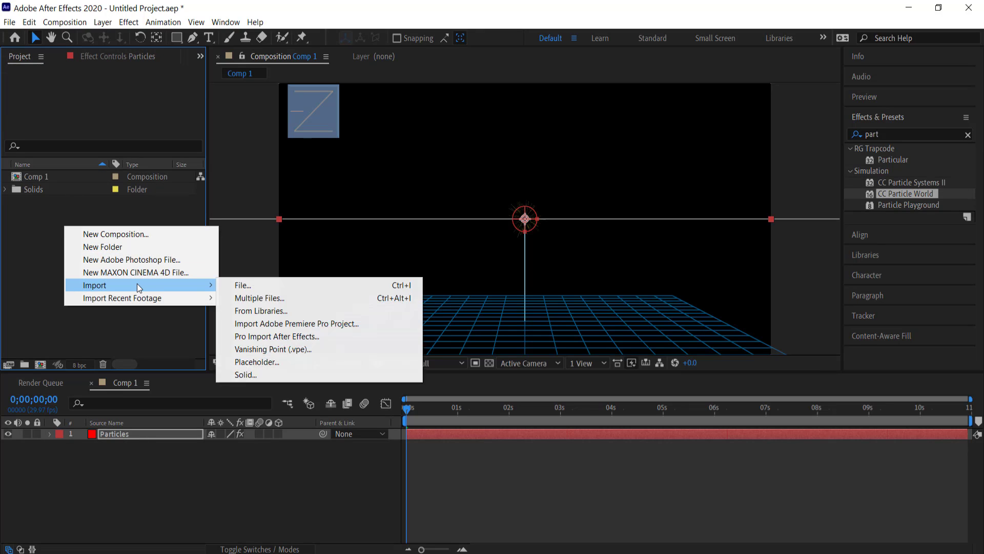
{"action": "left_click", "coordinate": [239, 286]}
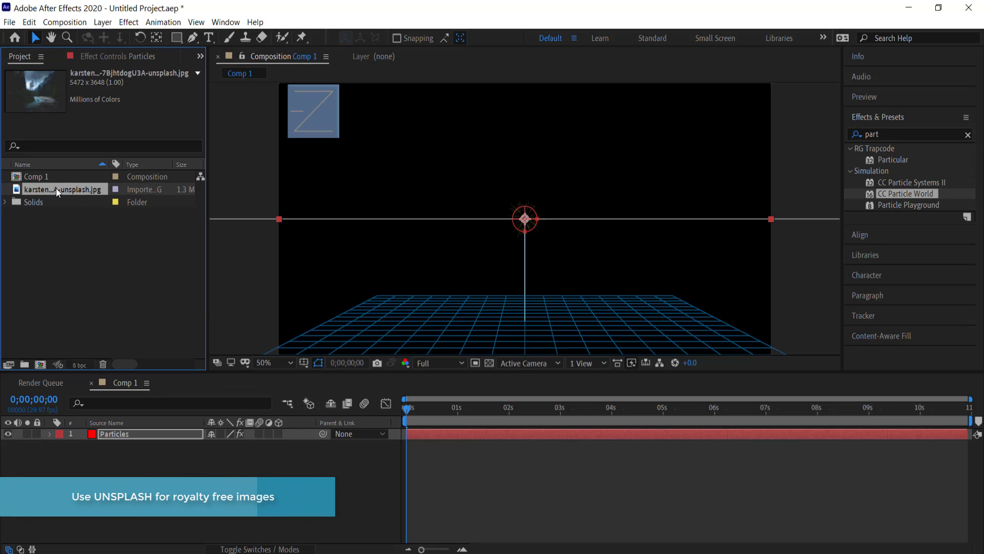
{"action": "left_click_drag", "start_coordinate": [56, 189], "coordinate": [127, 459]}
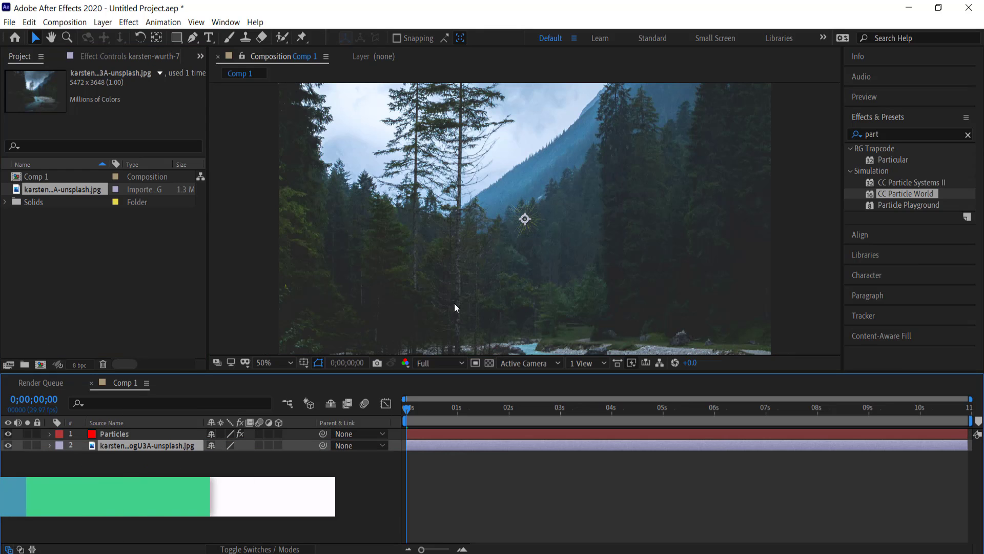
{"action": "key", "text": "s"}
{"action": "left_click_drag", "start_coordinate": [222, 456], "coordinate": [180, 455]}
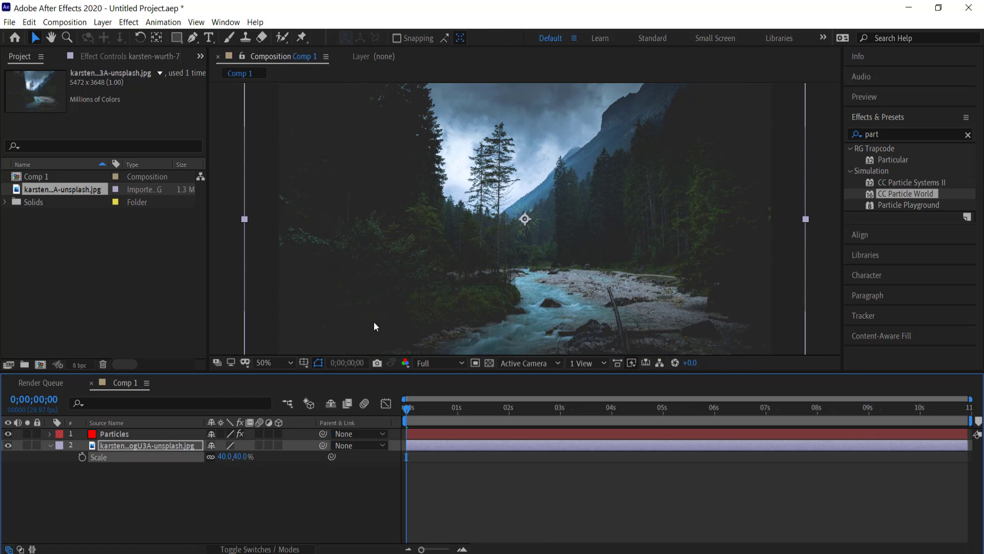
Step: Hide the photo layer and show the Particles layer's Effect Controls
{"action": "left_click", "coordinate": [222, 263]}
{"action": "scroll", "coordinate": [247, 249], "scroll_direction": "down", "scroll_amount": 1}
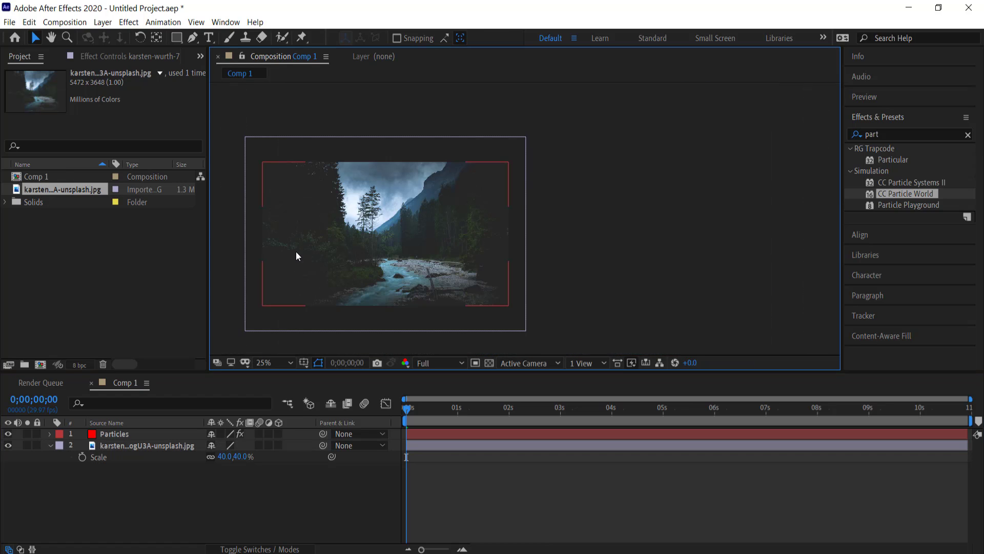
{"action": "left_click", "coordinate": [9, 444]}
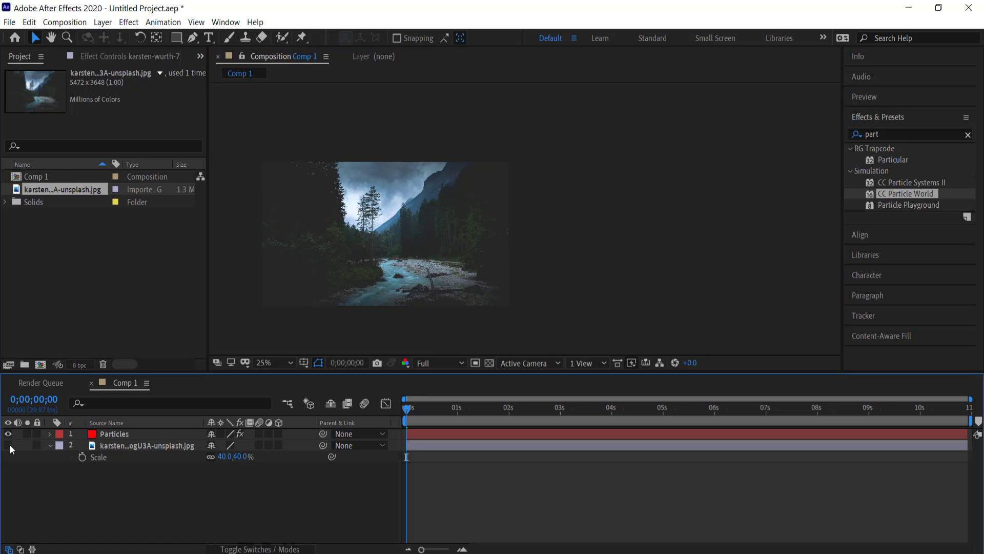
{"action": "left_click", "coordinate": [108, 434]}
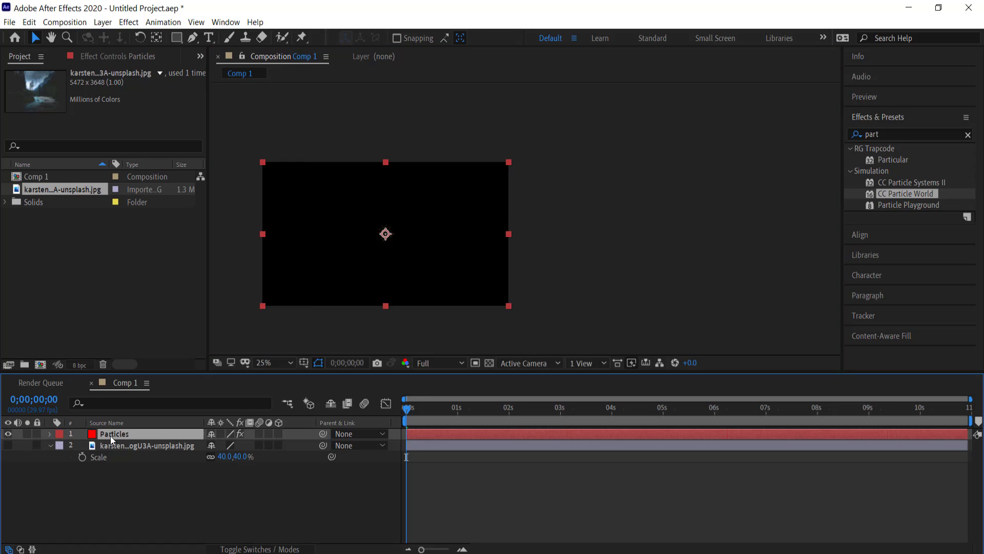
{"action": "left_click", "coordinate": [108, 58]}
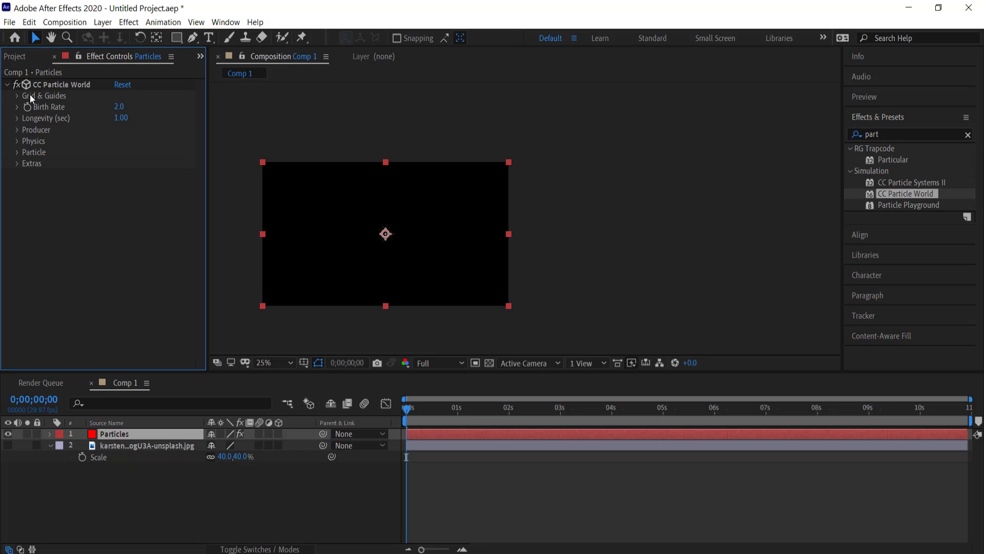
Step: Turn off Grid, Horizon and Axis Box under Grid & Guides, then scrub forward to preview particles
{"action": "left_click", "coordinate": [17, 97]}
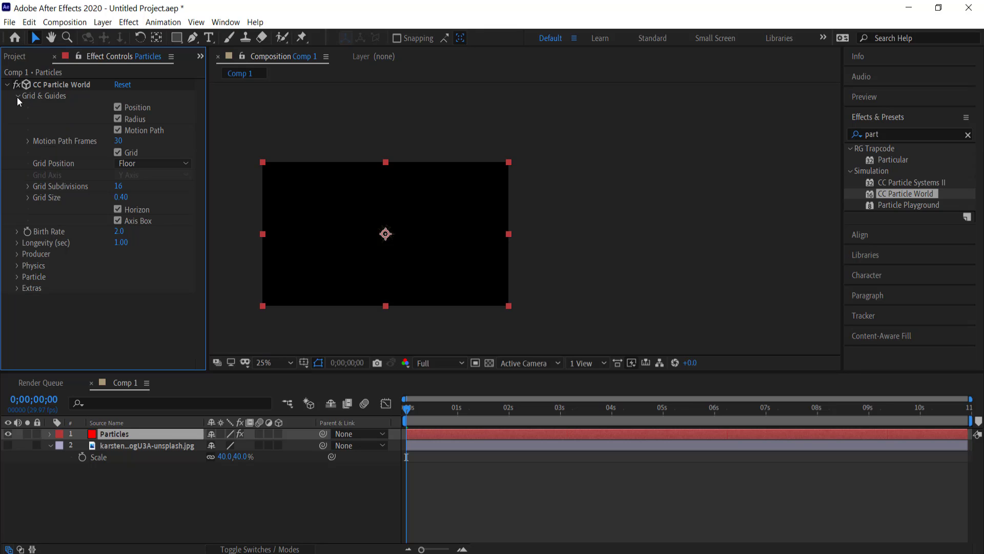
{"action": "left_click", "coordinate": [59, 84]}
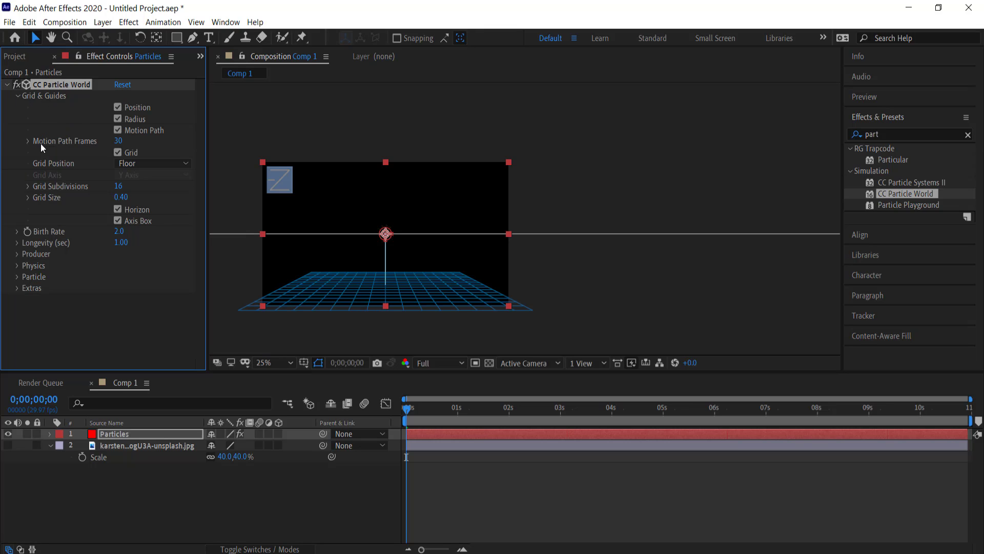
{"action": "left_click", "coordinate": [117, 152]}
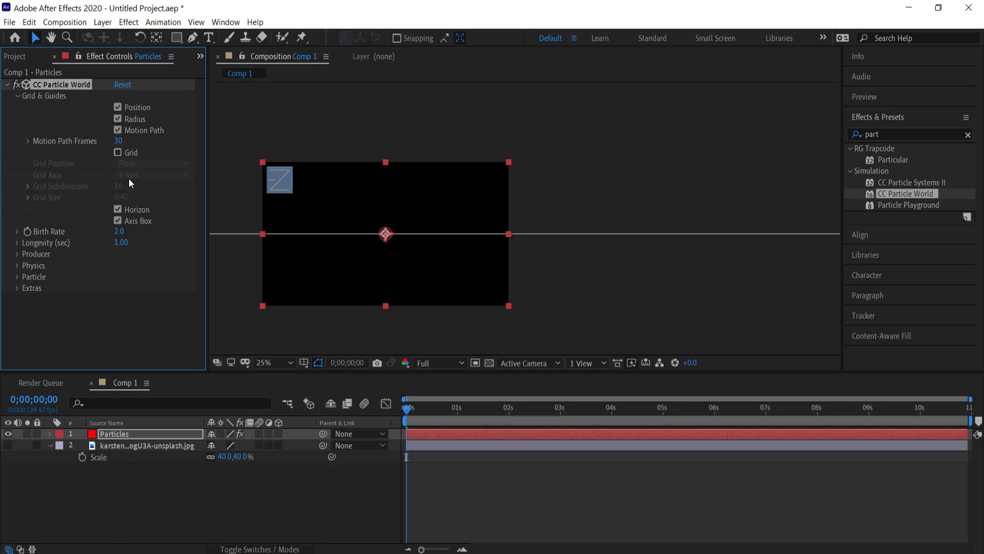
{"action": "left_click", "coordinate": [118, 210]}
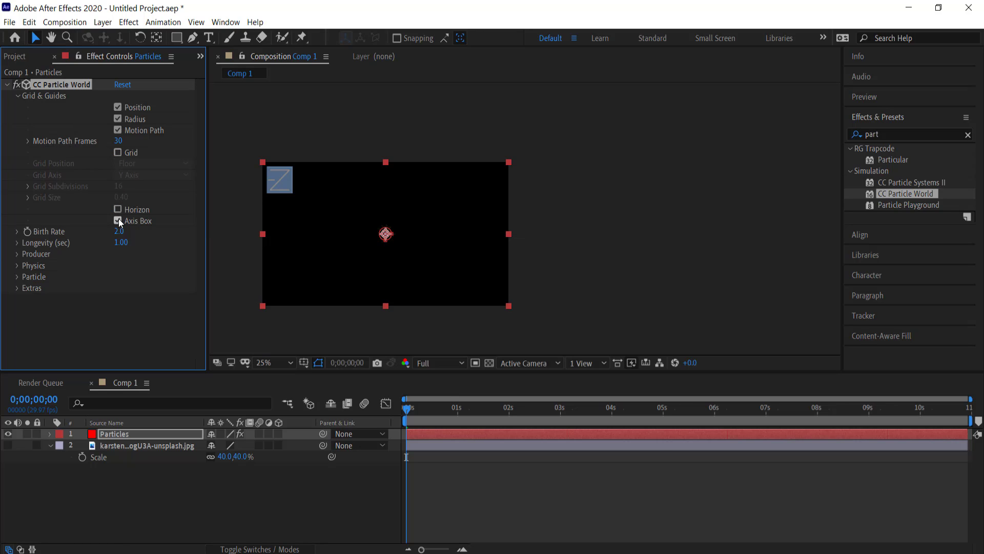
{"action": "left_click", "coordinate": [118, 221]}
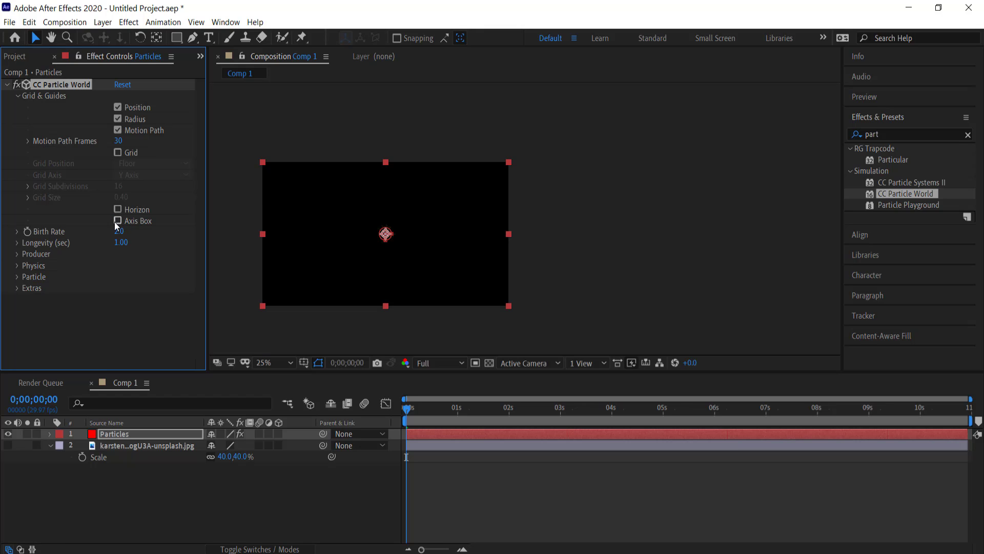
{"action": "left_click_drag", "start_coordinate": [411, 408], "coordinate": [493, 423]}
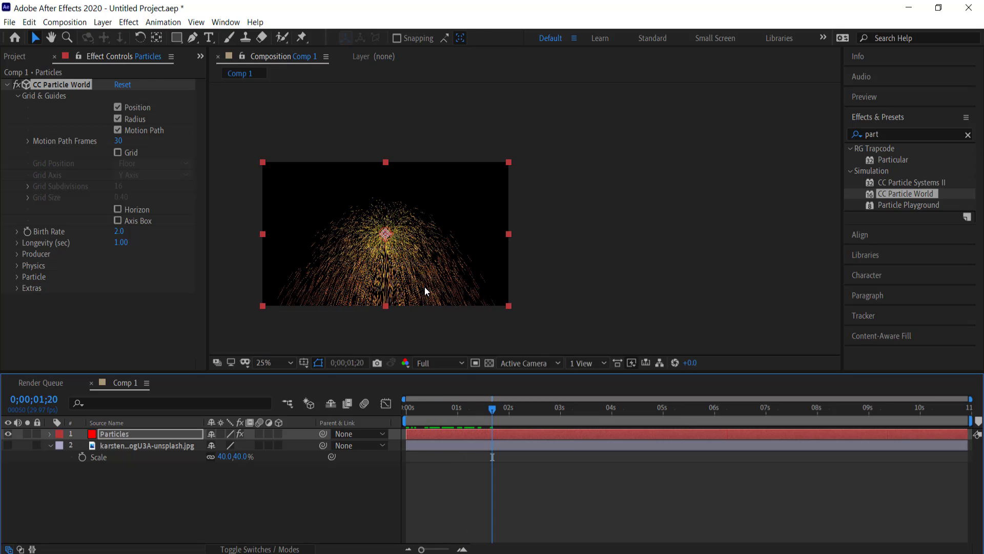
{"action": "left_click", "coordinate": [85, 250]}
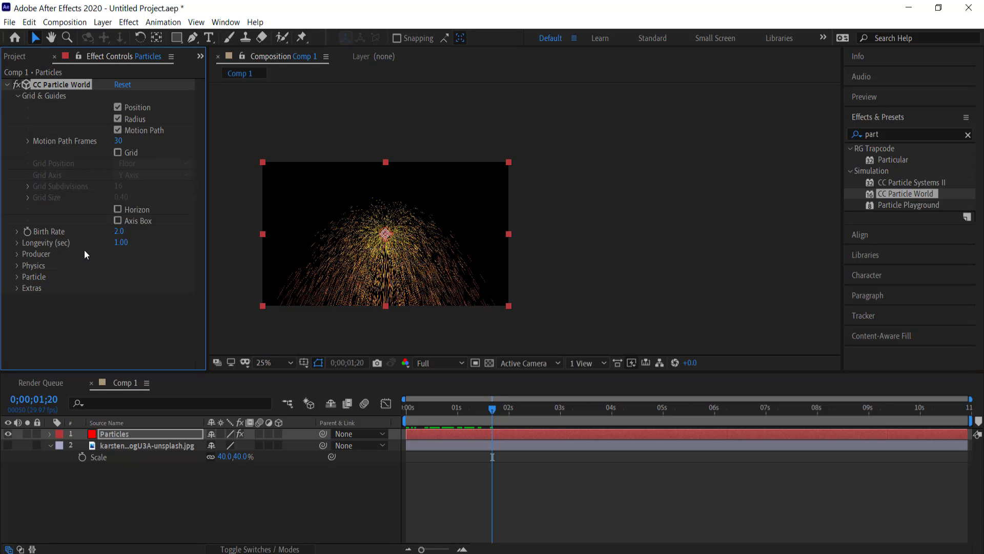
Step: Set Particle Type to Shaded Sphere with Birth Size 0.100 and Death Size 0.010
{"action": "left_click", "coordinate": [16, 277]}
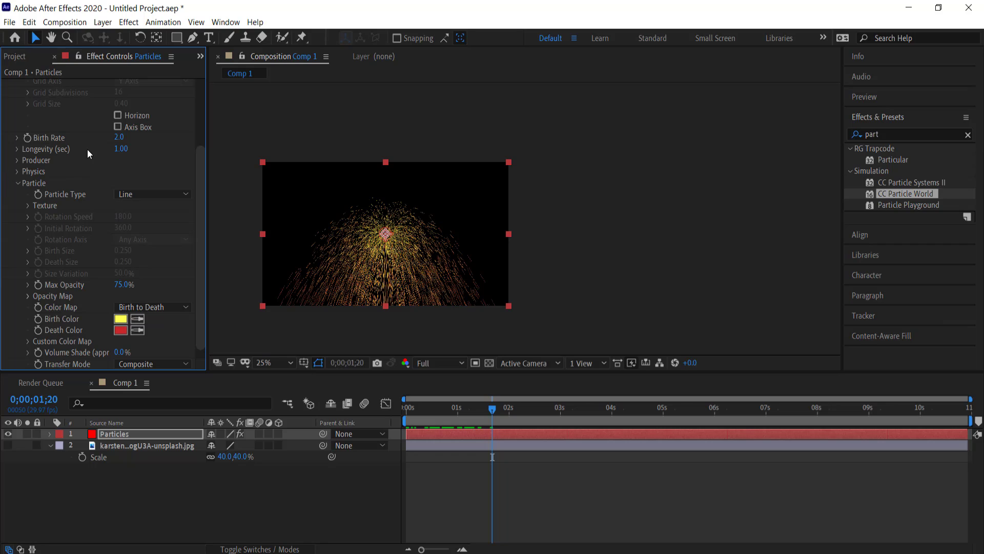
{"action": "left_click", "coordinate": [143, 193]}
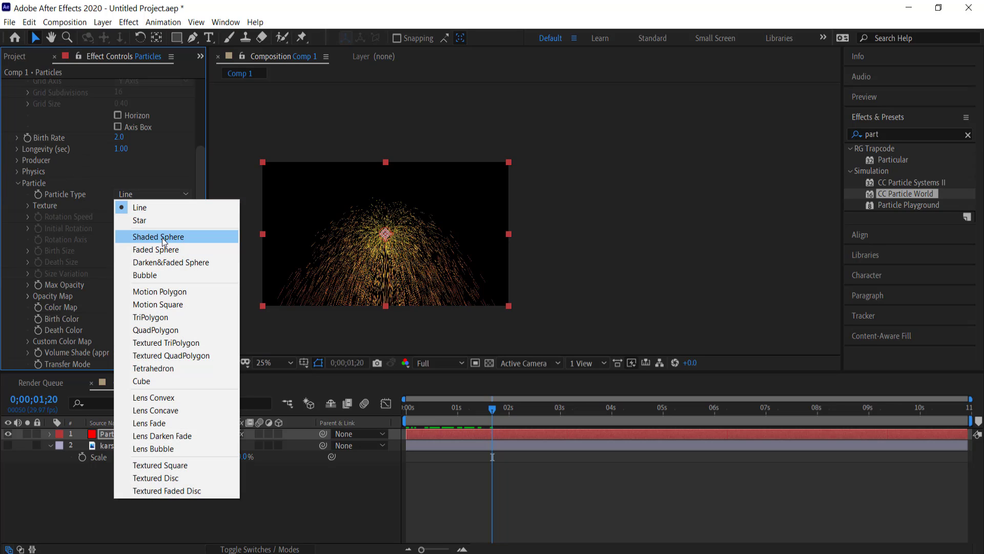
{"action": "left_click", "coordinate": [183, 238]}
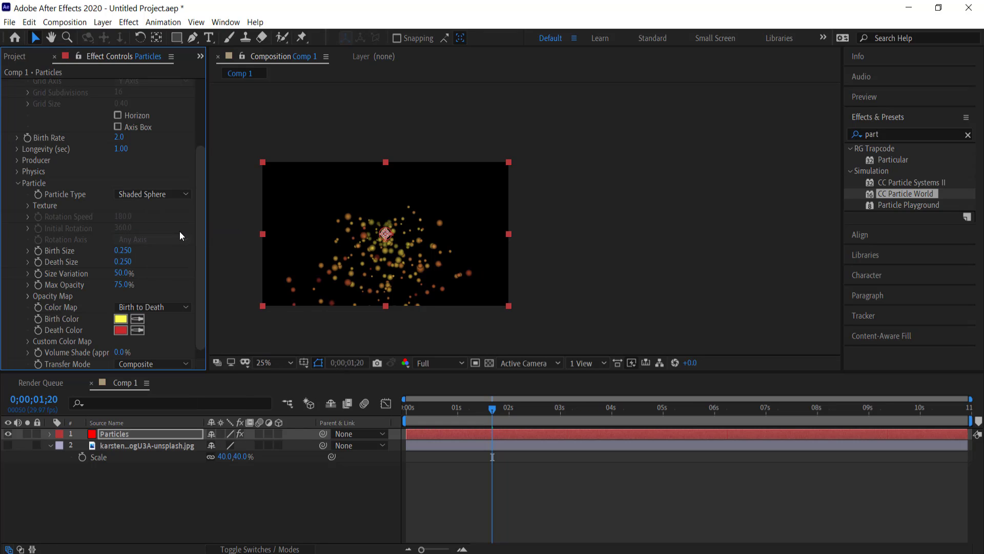
{"action": "left_click", "coordinate": [127, 250]}
{"action": "type", "text": "0.1"}
{"action": "key", "text": "Return"}
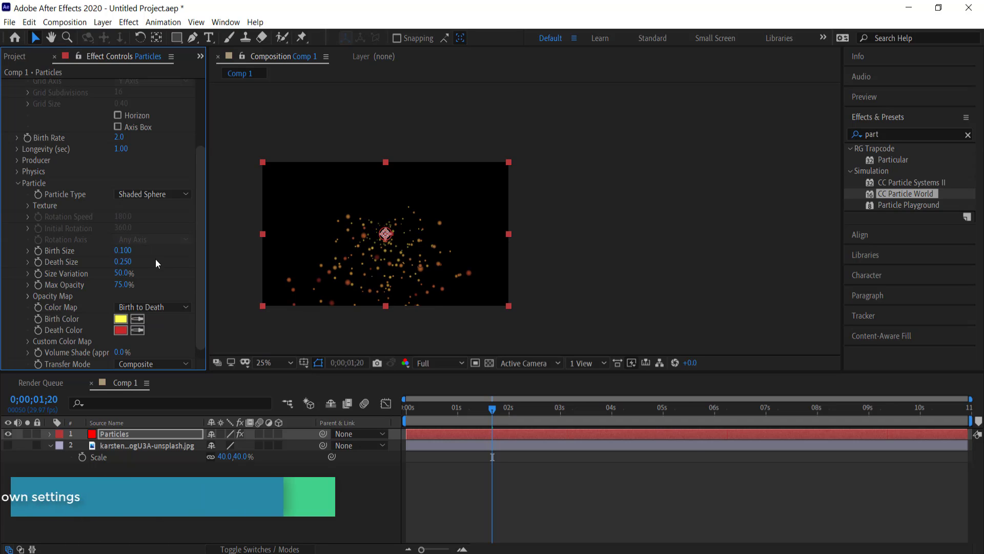
{"action": "left_click", "coordinate": [125, 262]}
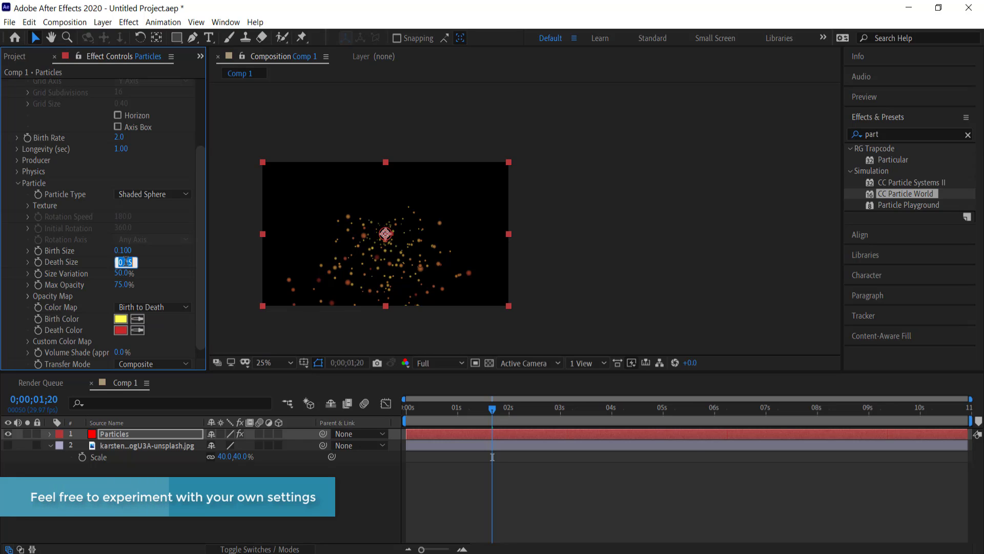
{"action": "type", "text": "0.01"}
{"action": "key", "text": "Return"}
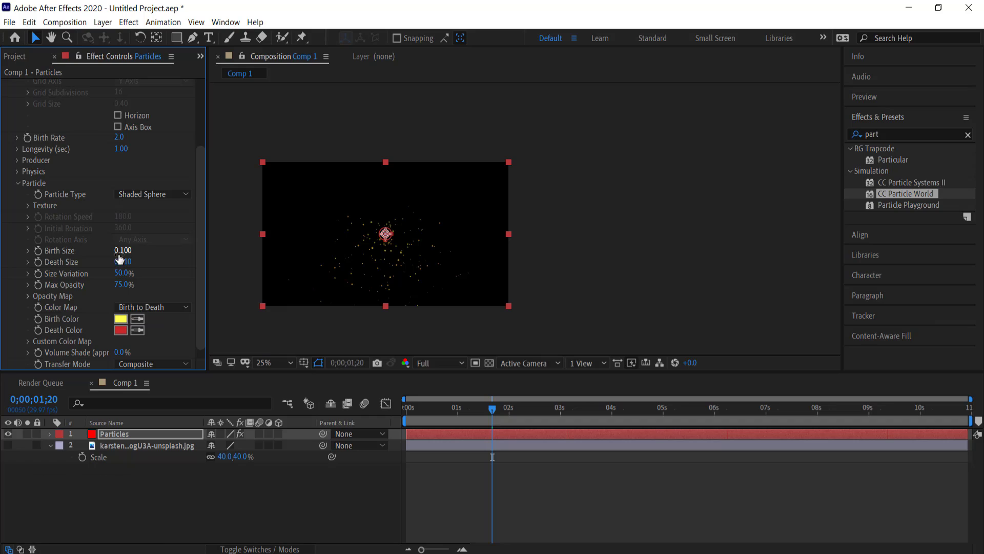
{"action": "scroll", "coordinate": [331, 238], "scroll_direction": "up", "scroll_amount": 2}
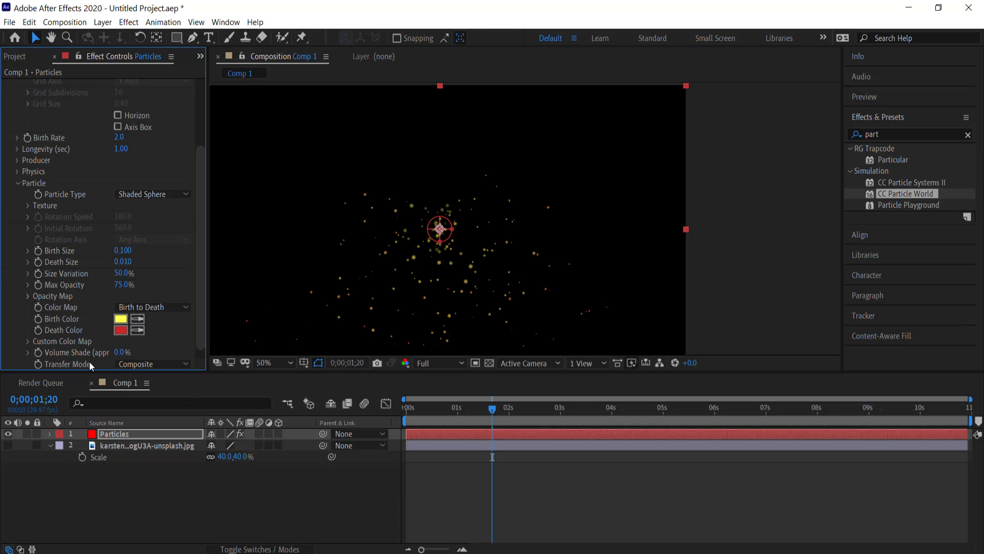
Step: Eyedrop a near-white Birth Color and a lightened blue Death Color from the photo, then hide it
{"action": "left_click", "coordinate": [11, 444]}
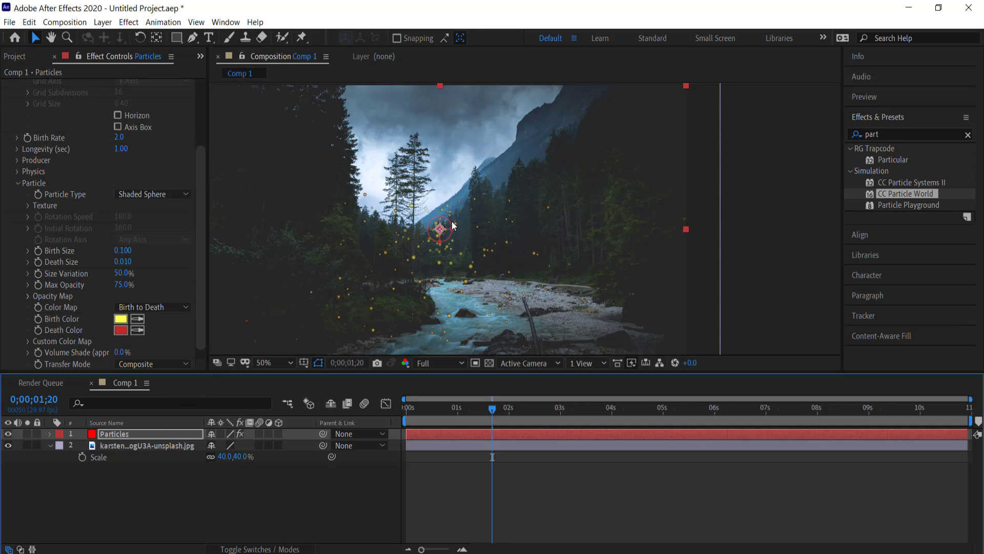
{"action": "left_click", "coordinate": [139, 319]}
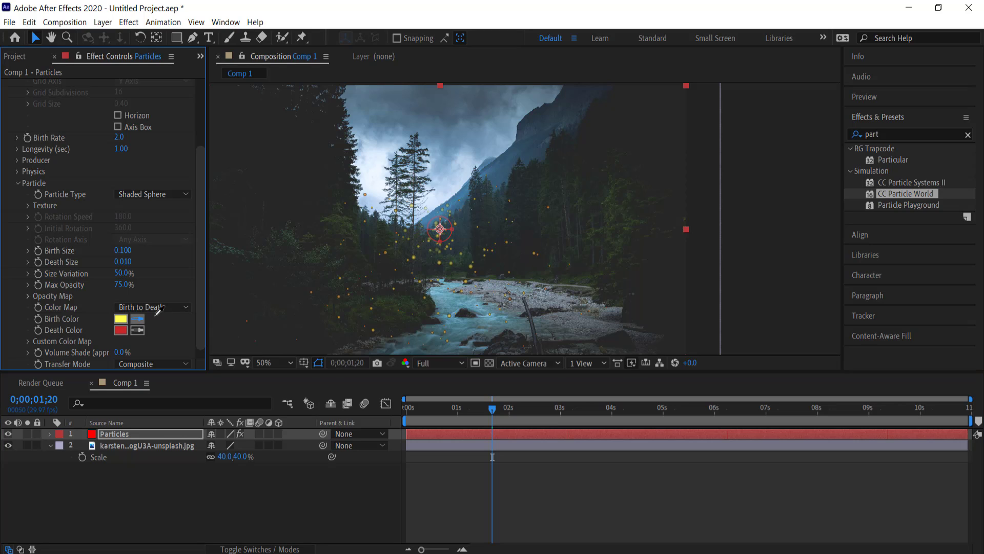
{"action": "left_click", "coordinate": [379, 180]}
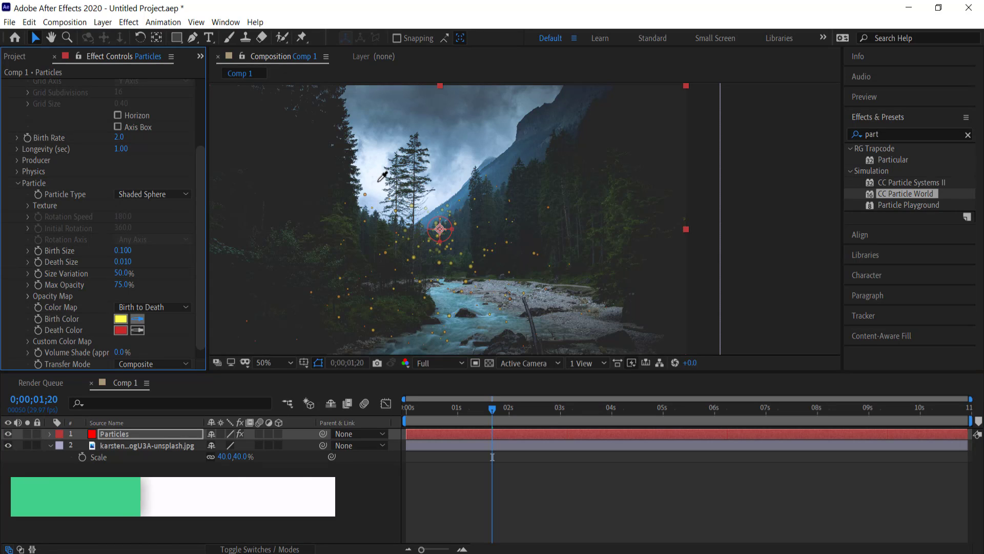
{"action": "left_click", "coordinate": [138, 330]}
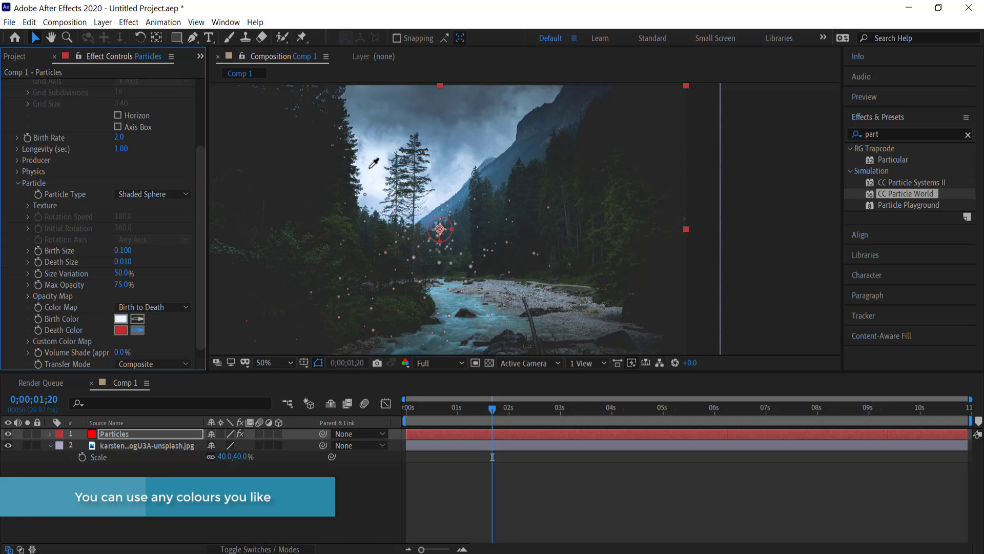
{"action": "left_click", "coordinate": [395, 123]}
{"action": "left_click", "coordinate": [118, 330]}
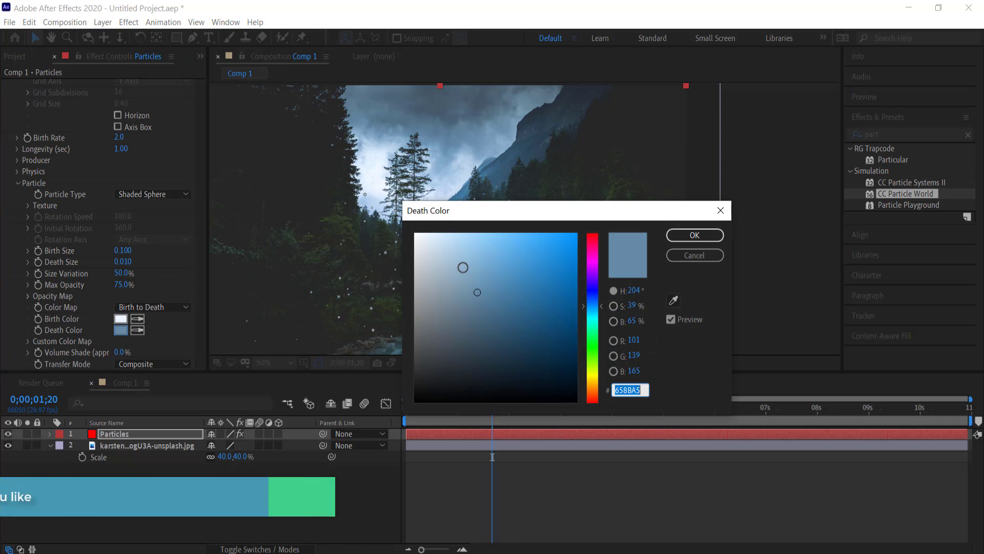
{"action": "left_click_drag", "start_coordinate": [475, 288], "coordinate": [482, 248]}
{"action": "left_click", "coordinate": [694, 235]}
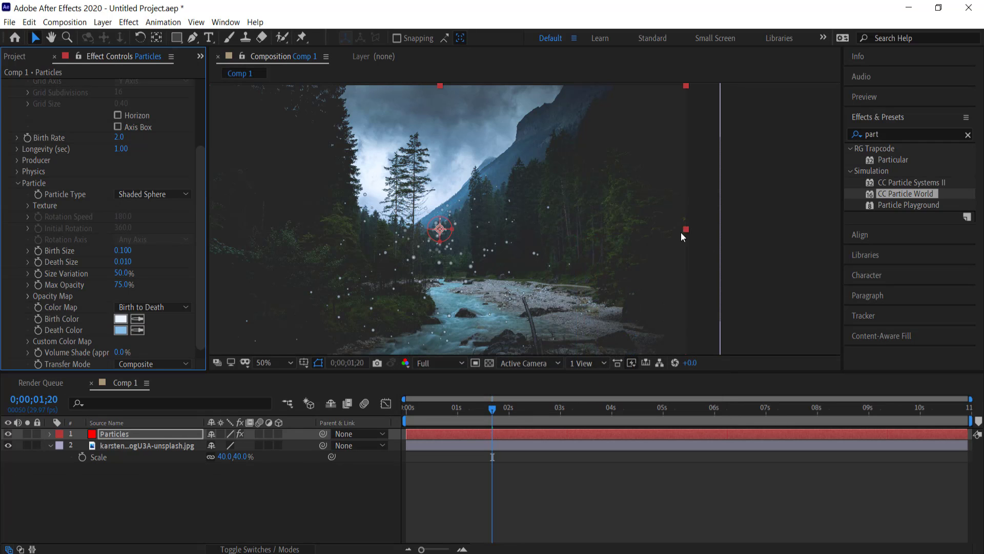
{"action": "left_click", "coordinate": [9, 446]}
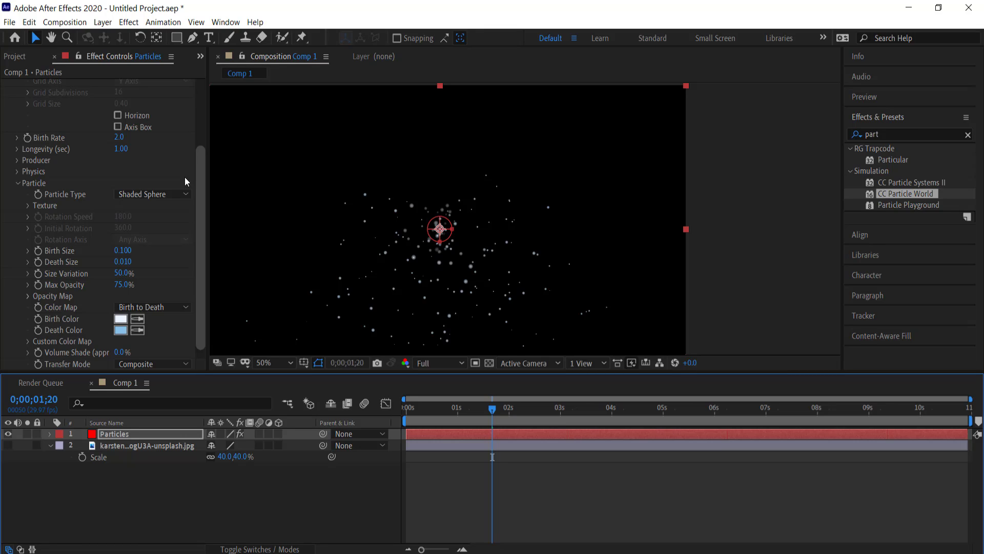
Step: Widen the Producer emitter by setting Radius X to about 0.575
{"action": "left_click_drag", "start_coordinate": [202, 202], "coordinate": [200, 163]}
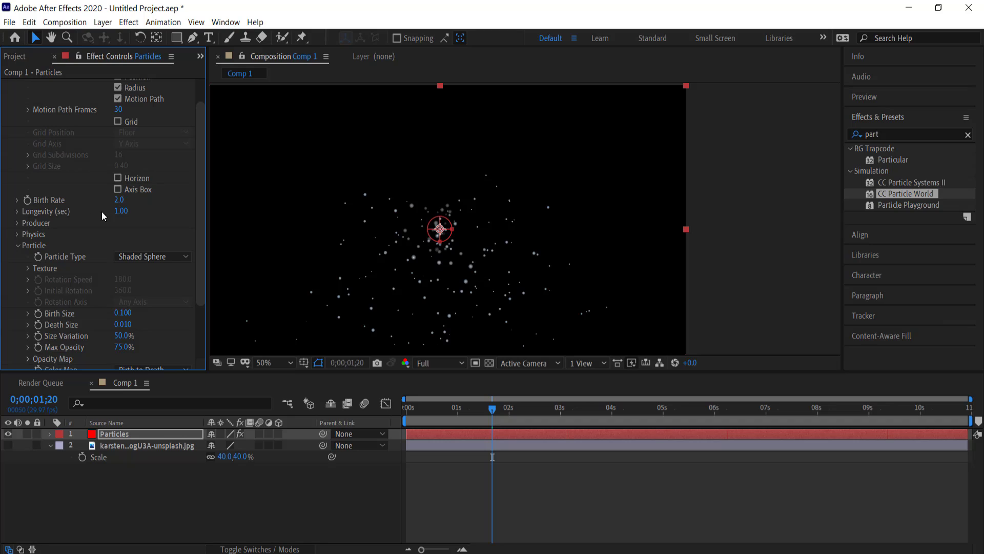
{"action": "left_click", "coordinate": [18, 224]}
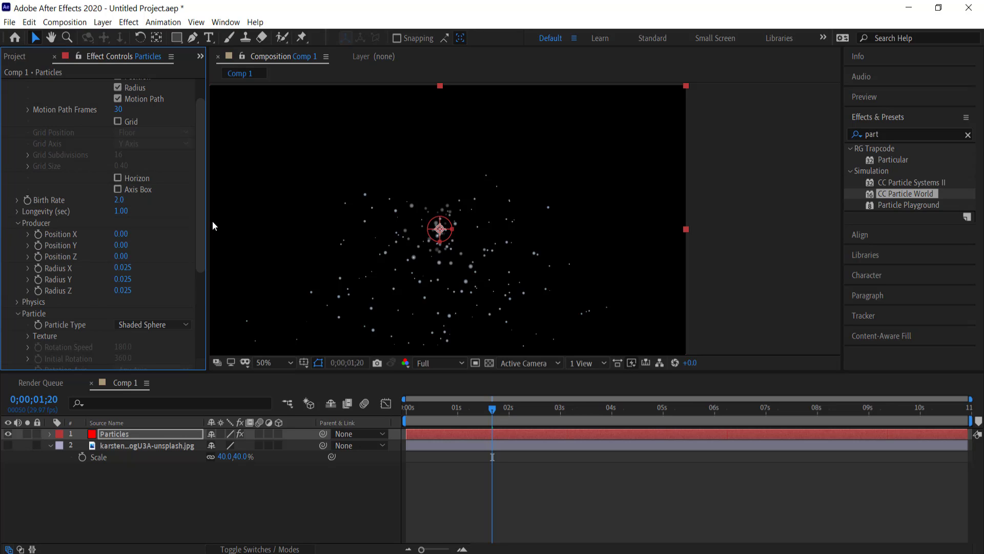
{"action": "scroll", "coordinate": [202, 220], "scroll_direction": "down", "scroll_amount": 3}
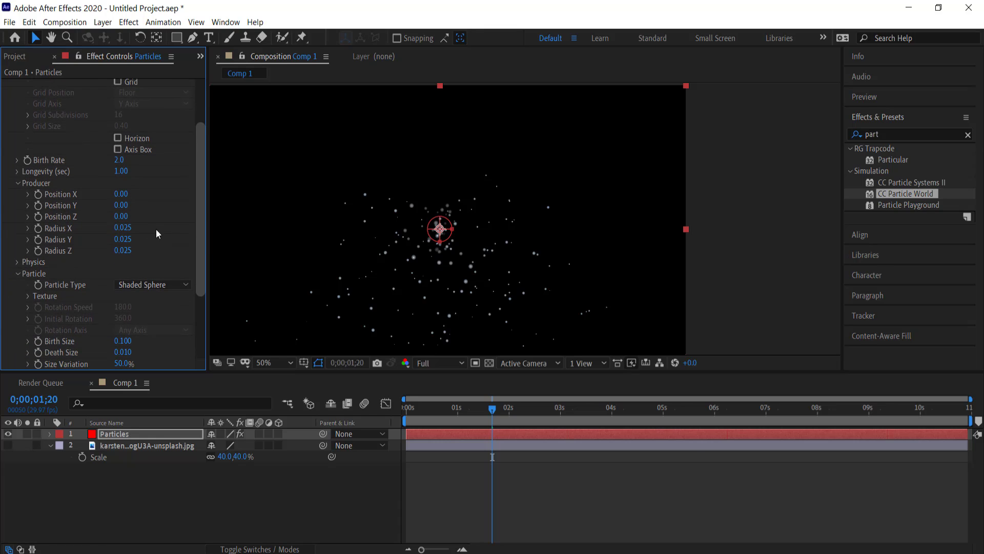
{"action": "left_click", "coordinate": [123, 228]}
{"action": "type", "text": "0.155"}
{"action": "key", "text": "Return"}
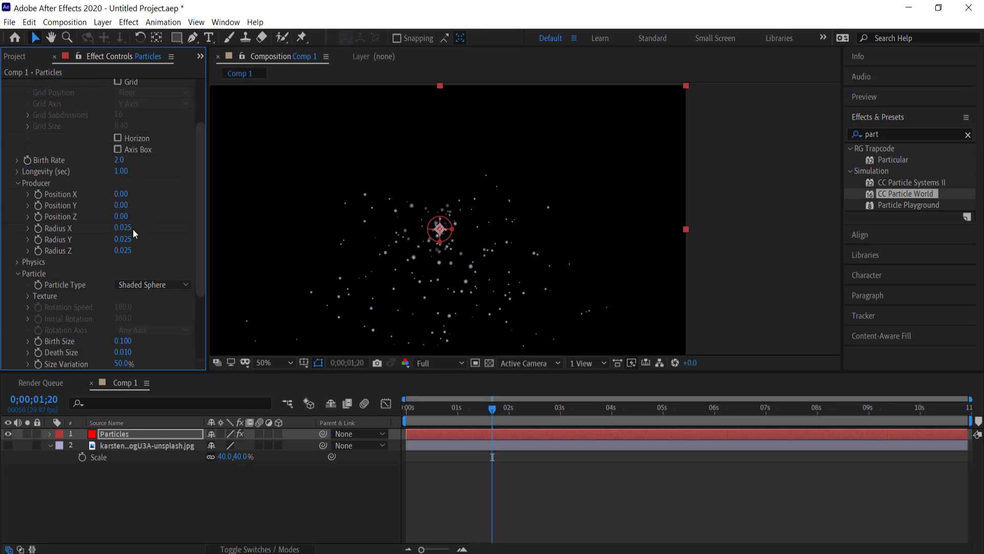
{"action": "left_click_drag", "start_coordinate": [132, 226], "coordinate": [153, 225]}
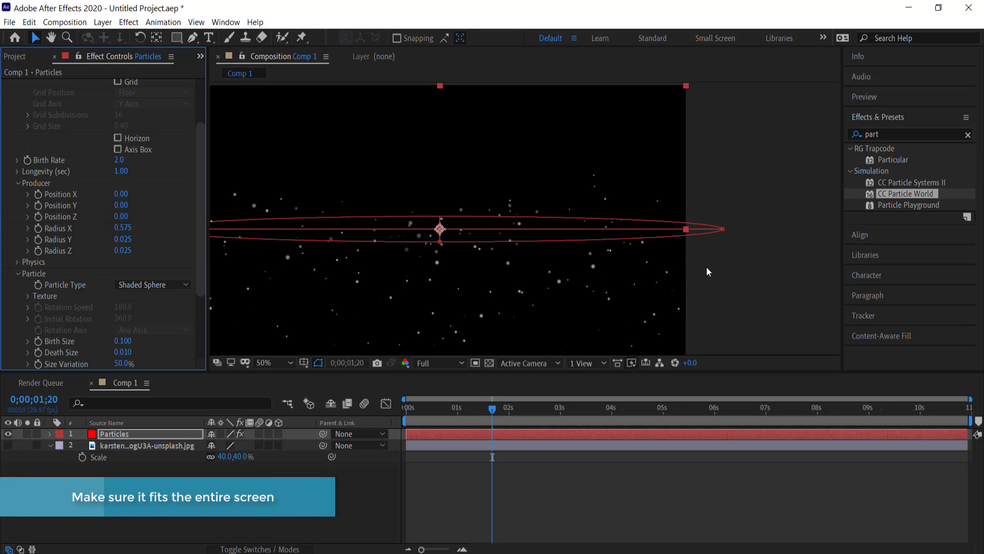
Step: Pan the view to check the emitter edges and set Radius Z to 1.000
{"action": "key", "text": "h"}
{"action": "left_click_drag", "start_coordinate": [723, 264], "coordinate": [772, 237]}
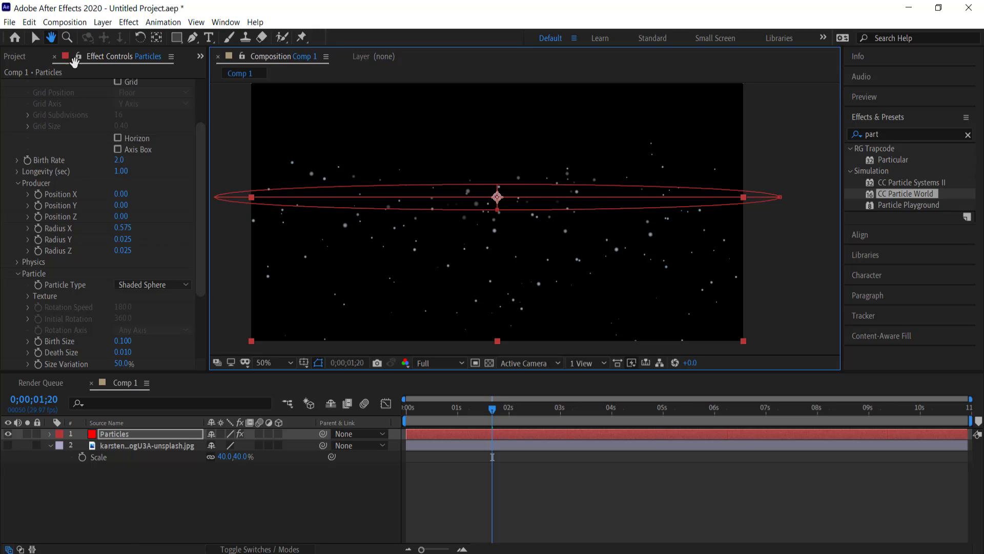
{"action": "left_click", "coordinate": [34, 37]}
{"action": "left_click", "coordinate": [123, 251]}
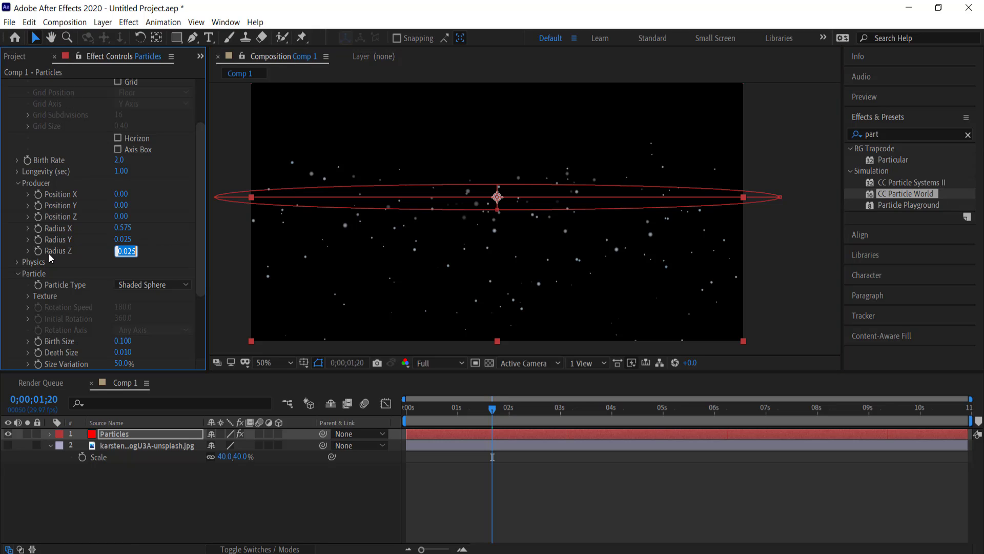
{"action": "type", "text": "1"}
{"action": "key", "text": "Return"}
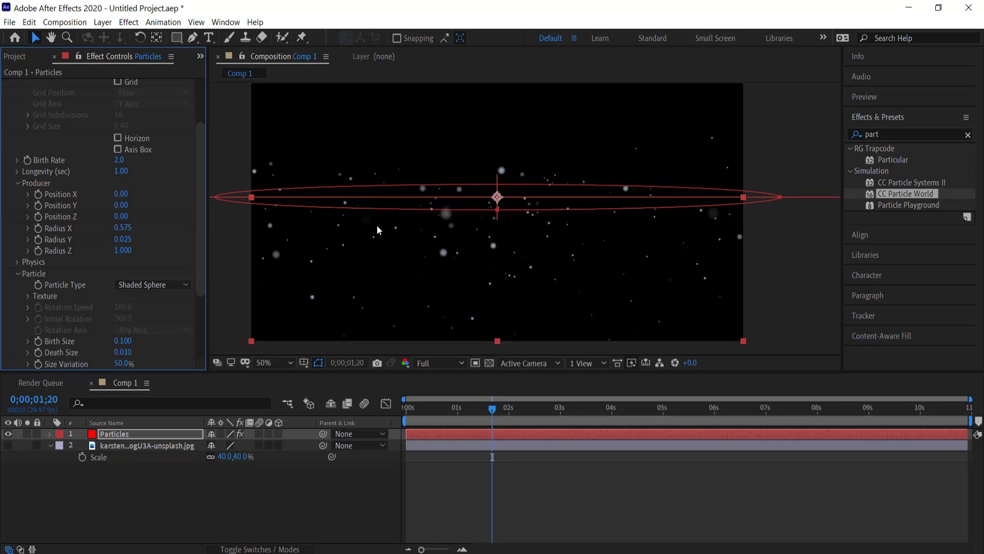
{"action": "left_click_drag", "start_coordinate": [493, 409], "coordinate": [518, 412]}
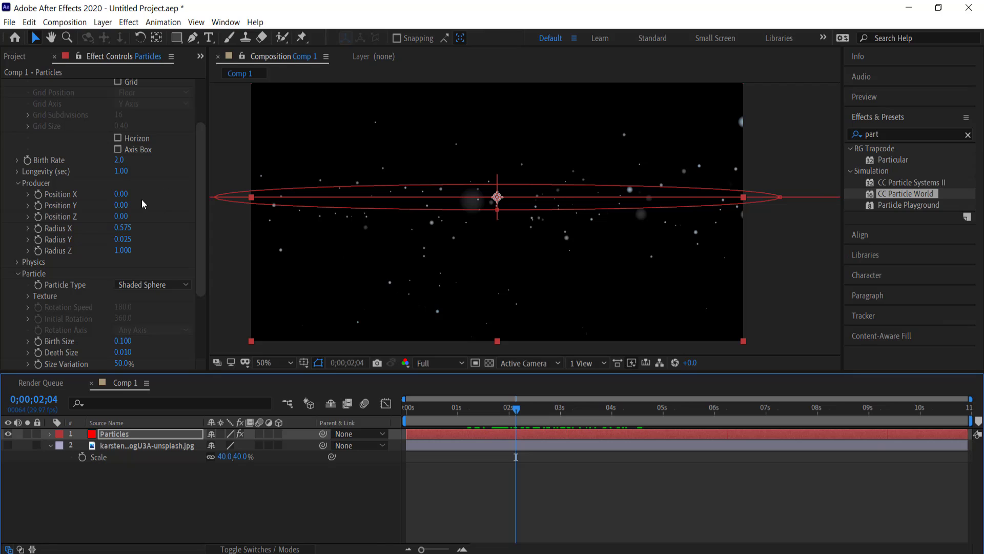
Step: Raise the emitter's Producer Position Y to -0.40, above the top of the frame
{"action": "left_click_drag", "start_coordinate": [127, 206], "coordinate": [130, 204]}
{"action": "left_click_drag", "start_coordinate": [127, 205], "coordinate": [92, 203]}
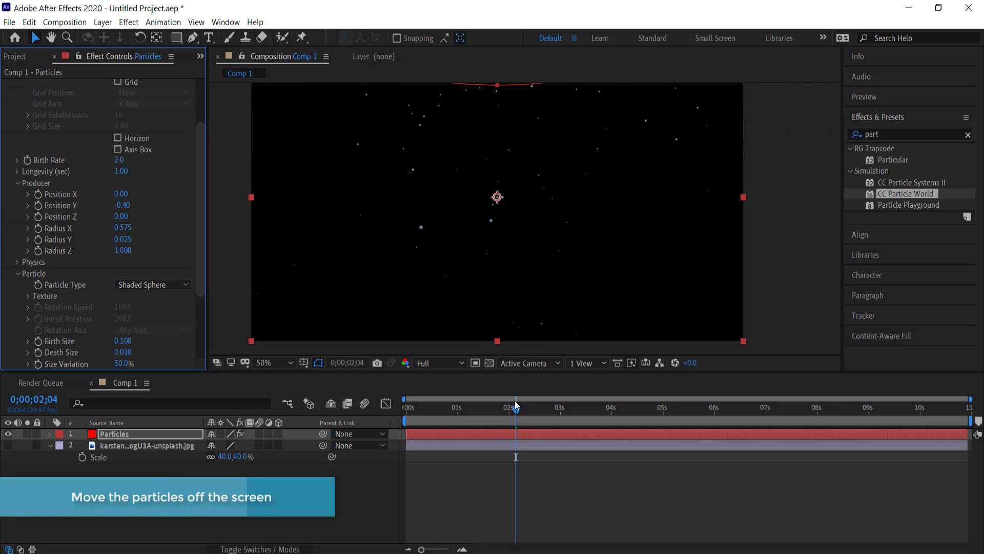
{"action": "mouse_move", "coordinate": [515, 409]}
{"action": "left_mouse_down"}
{"action": "mouse_move", "coordinate": [428, 404]}
{"action": "mouse_move", "coordinate": [528, 397]}
{"action": "left_mouse_up"}
Step: Lower Physics Gravity to 0.010 and preview the slower particle fall
{"action": "scroll", "coordinate": [202, 208], "scroll_direction": "down", "scroll_amount": 2}
{"action": "scroll", "coordinate": [201, 221], "scroll_direction": "down", "scroll_amount": 2}
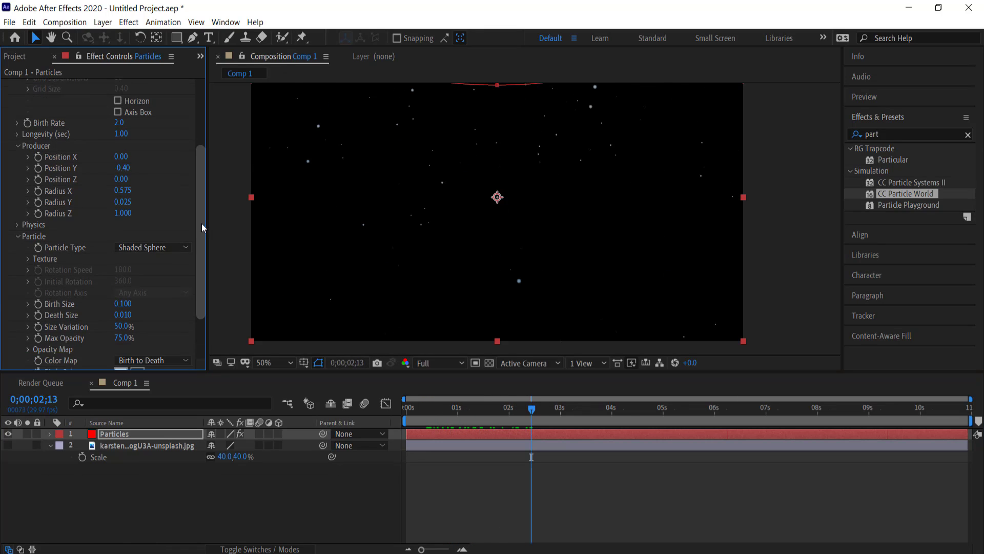
{"action": "left_click", "coordinate": [17, 200]}
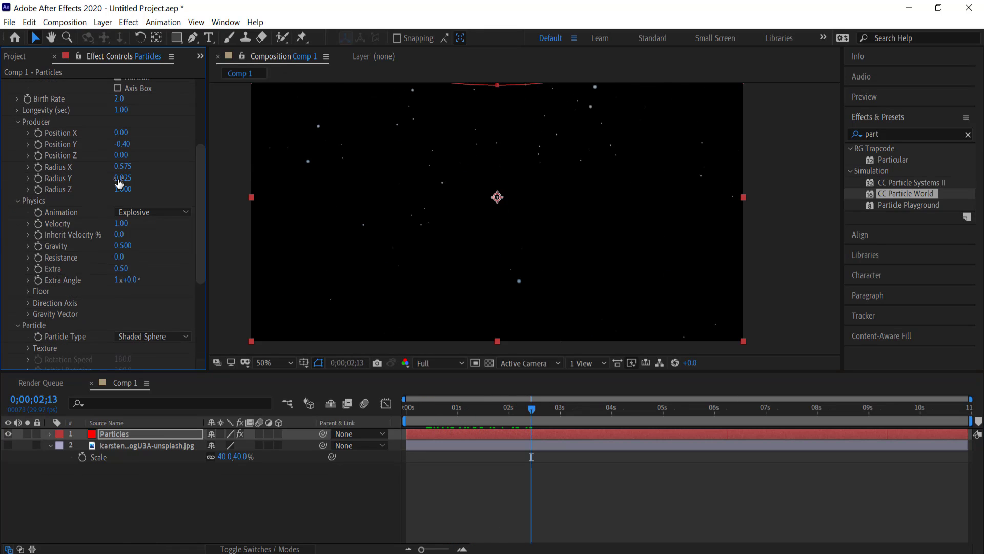
{"action": "left_click", "coordinate": [122, 246]}
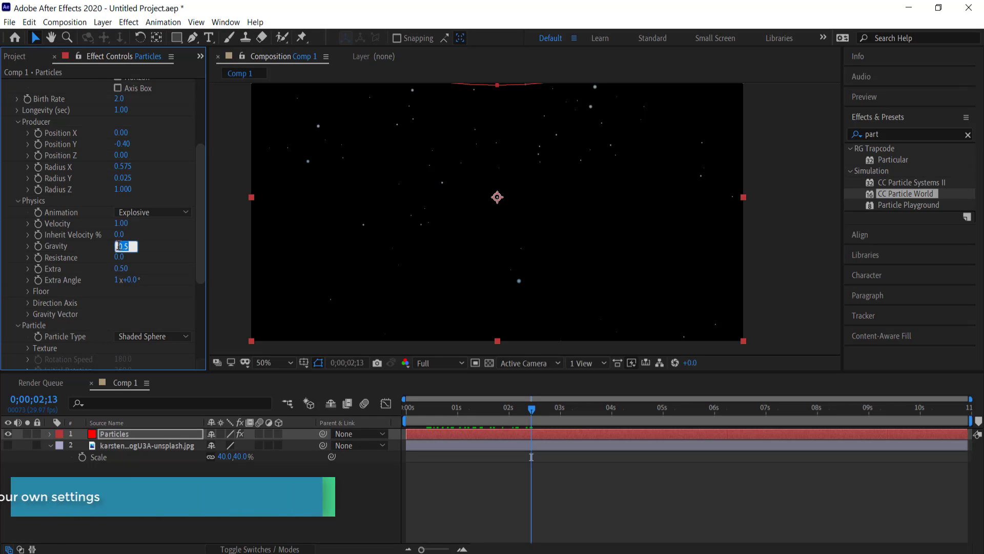
{"action": "type", "text": "0.01"}
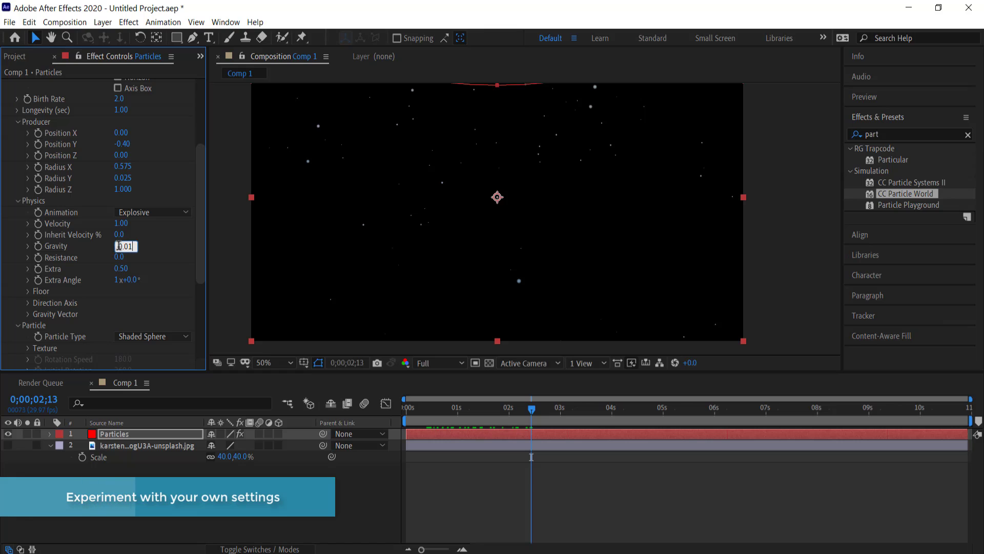
{"action": "key", "text": "Return"}
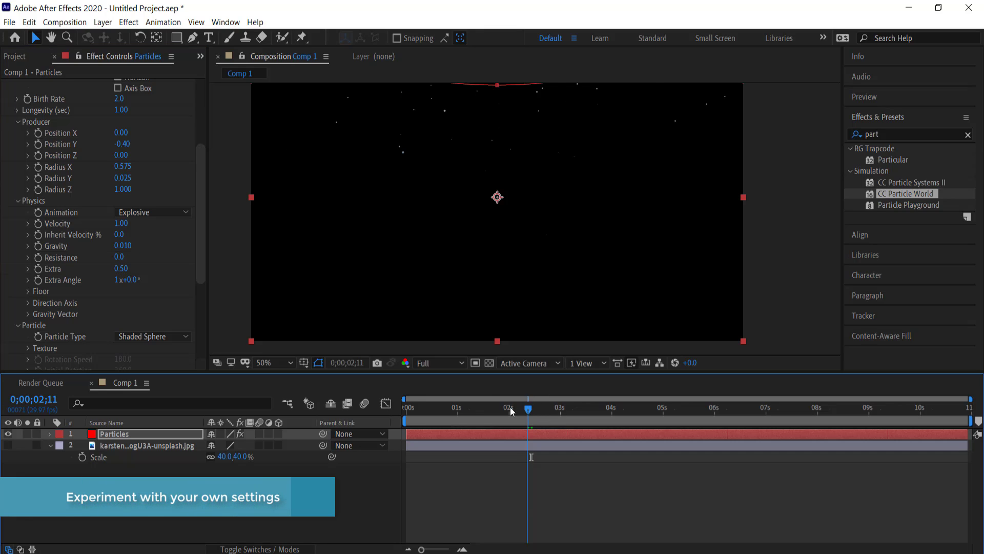
{"action": "left_click_drag", "start_coordinate": [513, 407], "coordinate": [470, 409]}
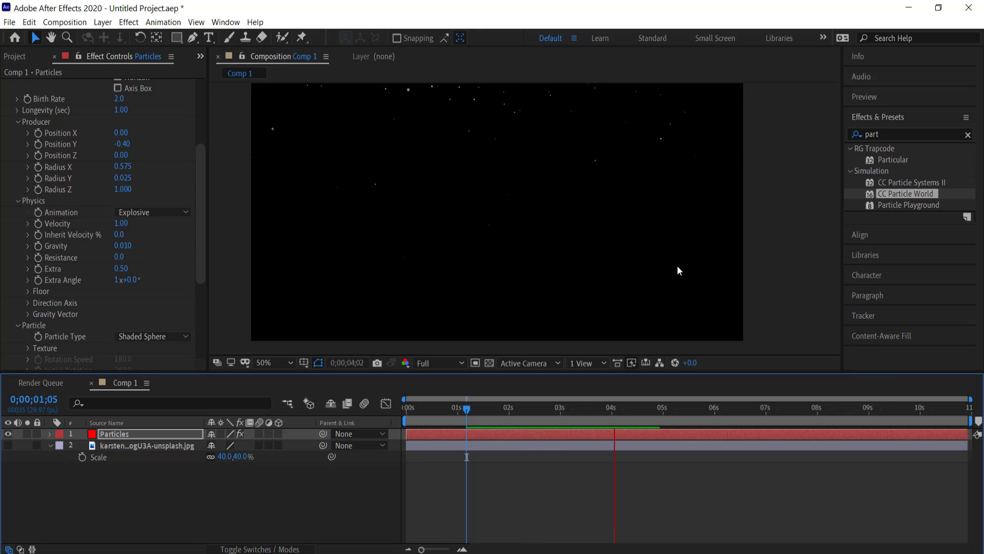
{"action": "key", "text": "space"}
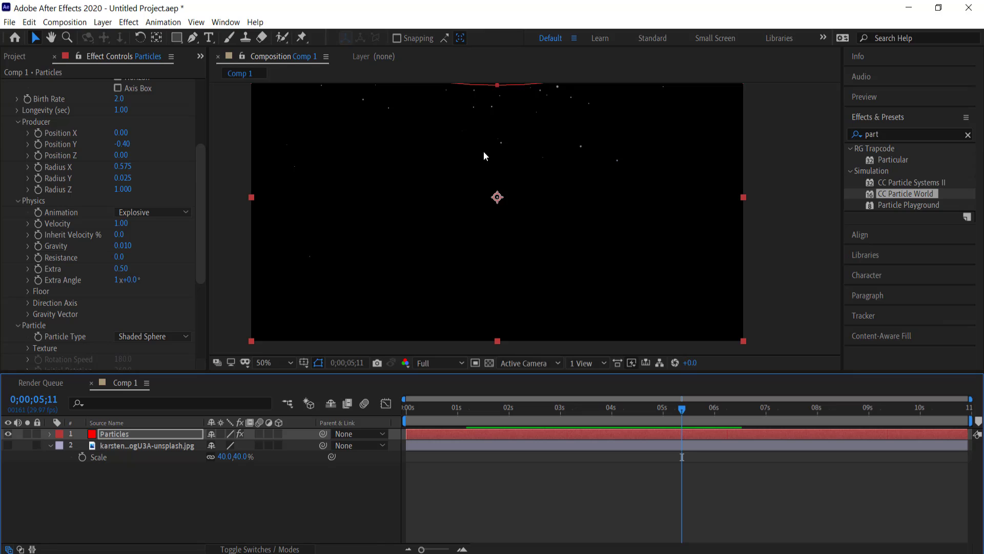
{"action": "left_click_drag", "start_coordinate": [202, 192], "coordinate": [201, 118]}
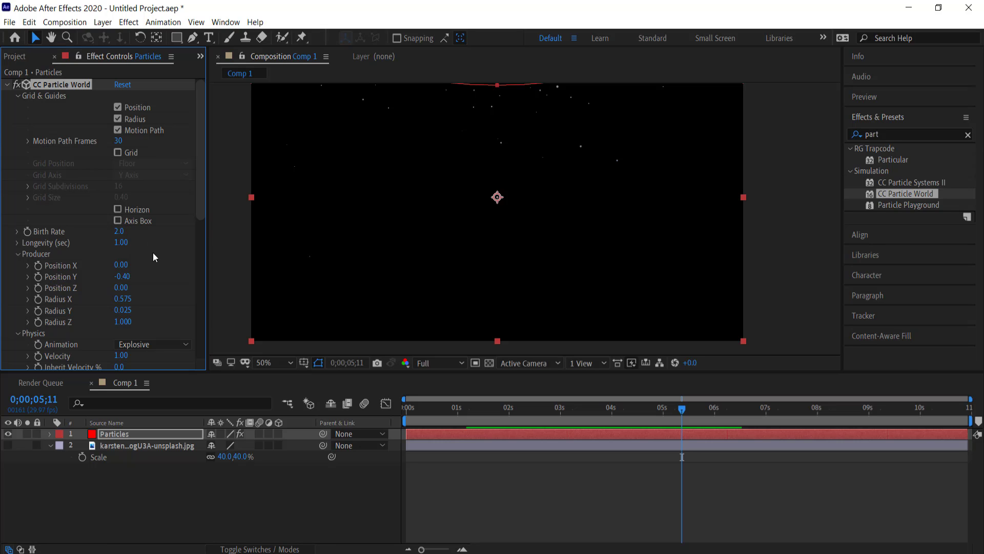
Step: Lower Birth Rate to 0.1 and set Longevity to 4 seconds, then preview the sparse particles
{"action": "left_click_drag", "start_coordinate": [681, 409], "coordinate": [588, 408]}
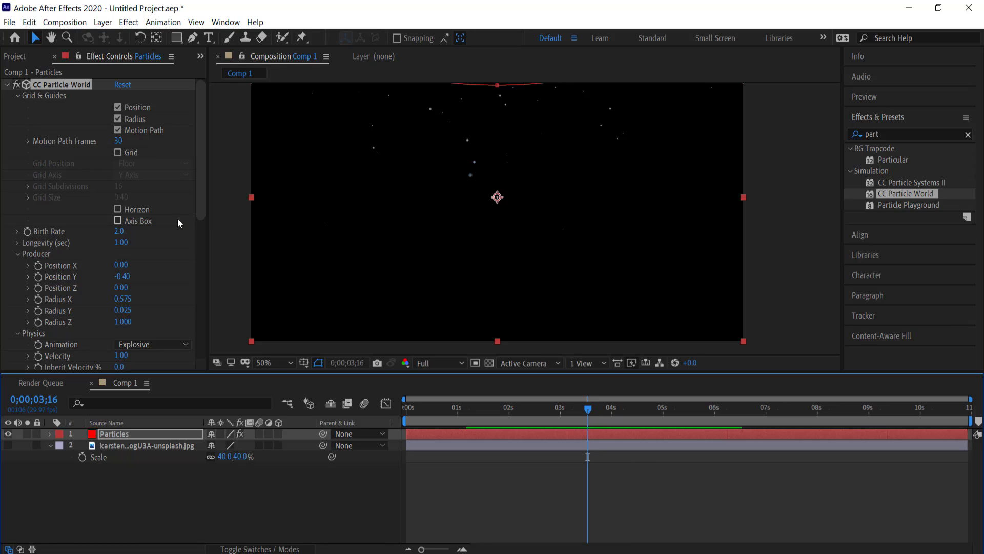
{"action": "left_click", "coordinate": [120, 232]}
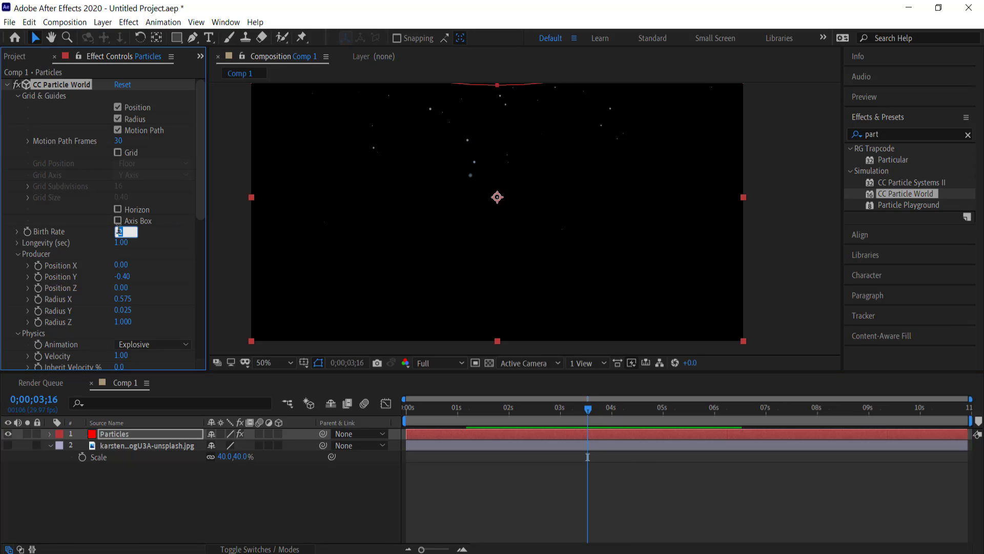
{"action": "key", "text": "Return"}
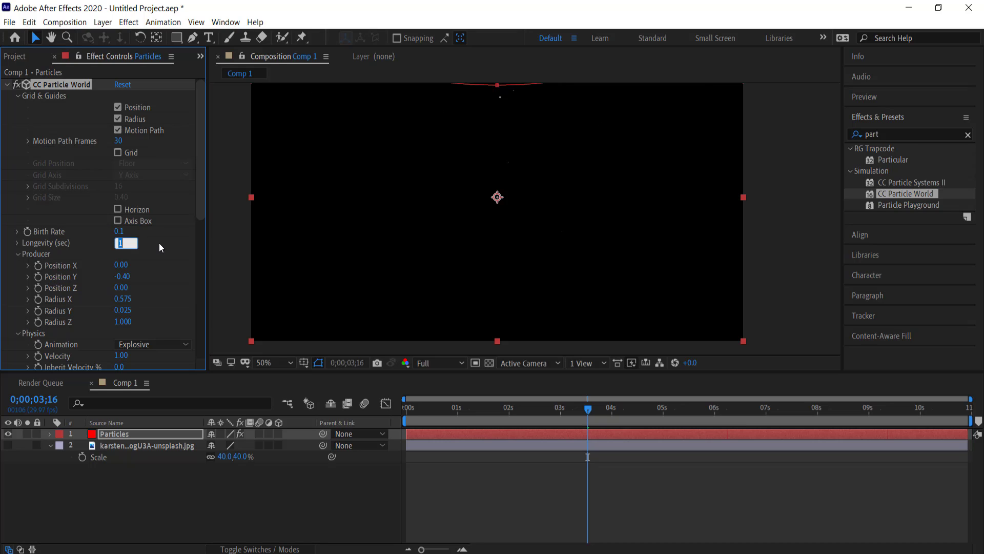
{"action": "type", "text": "4"}
{"action": "key", "text": "Return"}
{"action": "left_click_drag", "start_coordinate": [585, 407], "coordinate": [492, 407]}
{"action": "key", "text": "space"}
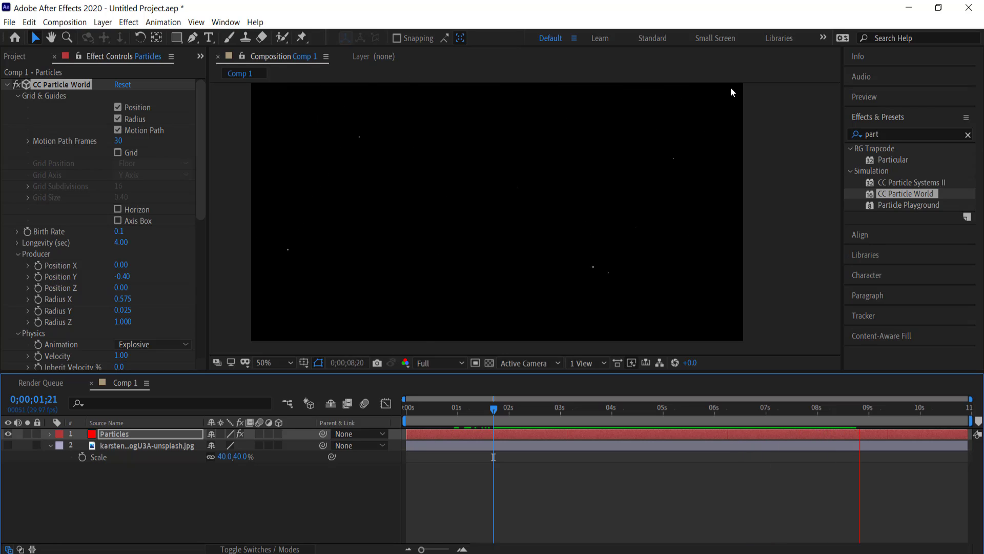
{"action": "key", "text": "space"}
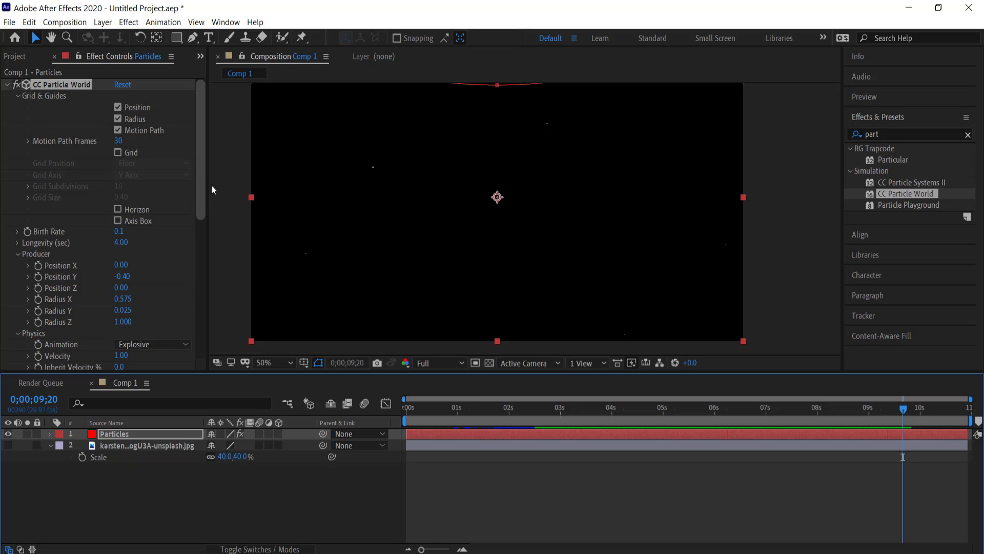
Step: Switch the Physics Animation from Explosive to Viscouse and preview the drifting particles
{"action": "left_click_drag", "start_coordinate": [204, 184], "coordinate": [202, 236]}
{"action": "scroll", "coordinate": [48, 186], "scroll_direction": "down", "scroll_amount": 2}
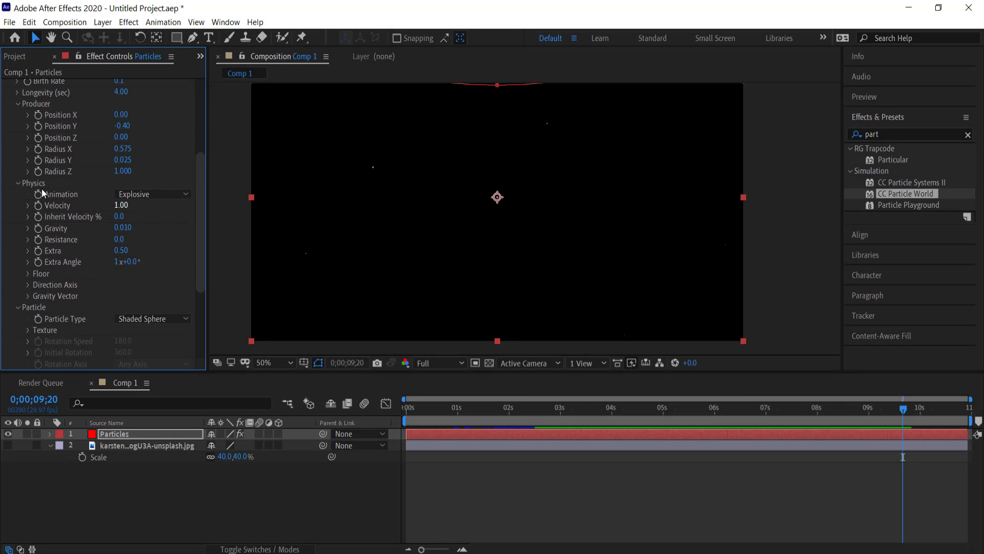
{"action": "left_click", "coordinate": [158, 196]}
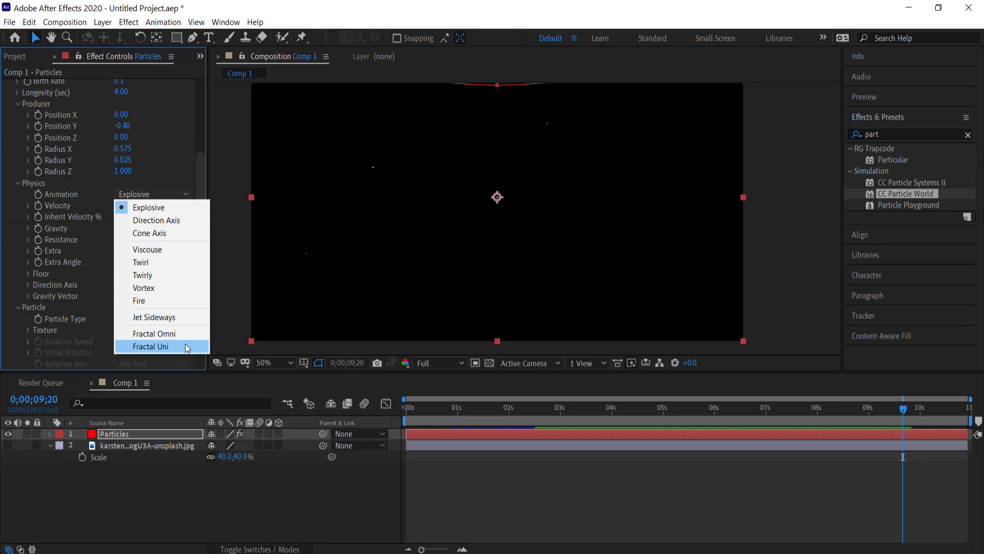
{"action": "left_click", "coordinate": [176, 249]}
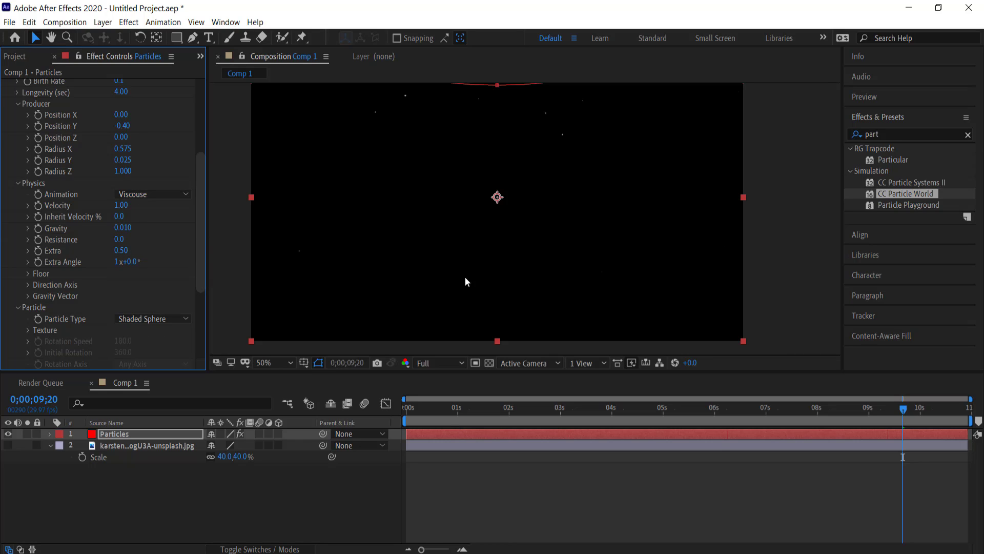
{"action": "left_click_drag", "start_coordinate": [903, 408], "coordinate": [467, 409]}
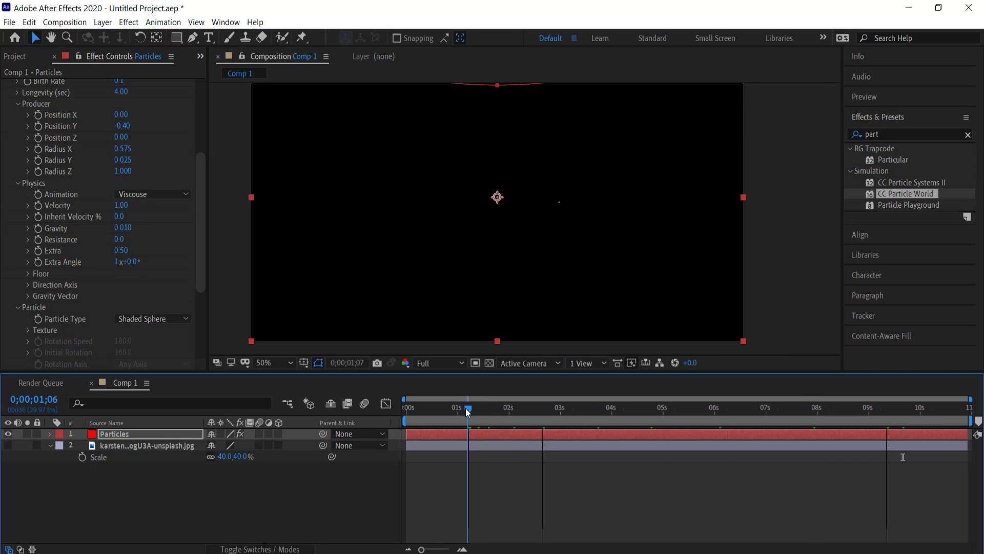
{"action": "key", "text": "space"}
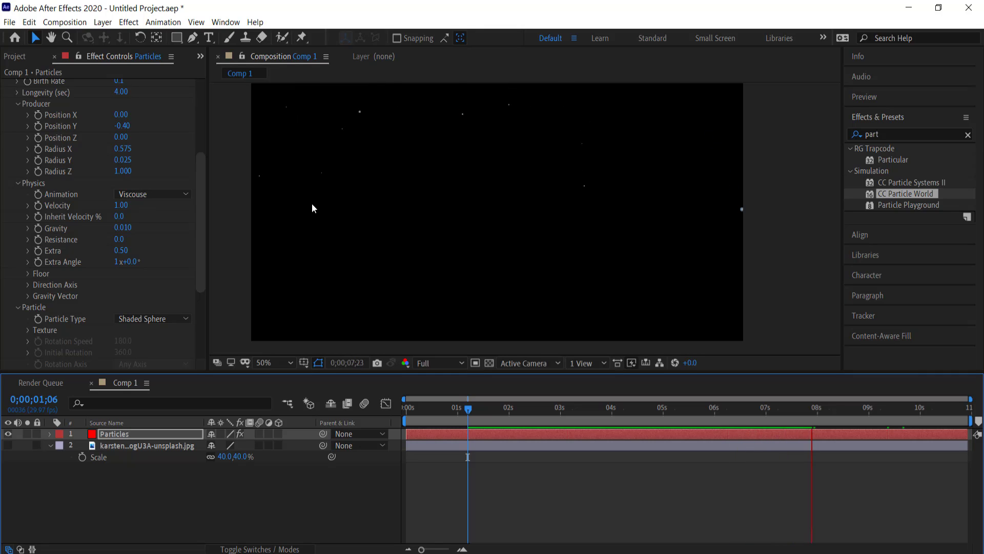
{"action": "left_click_drag", "start_coordinate": [202, 205], "coordinate": [202, 265]}
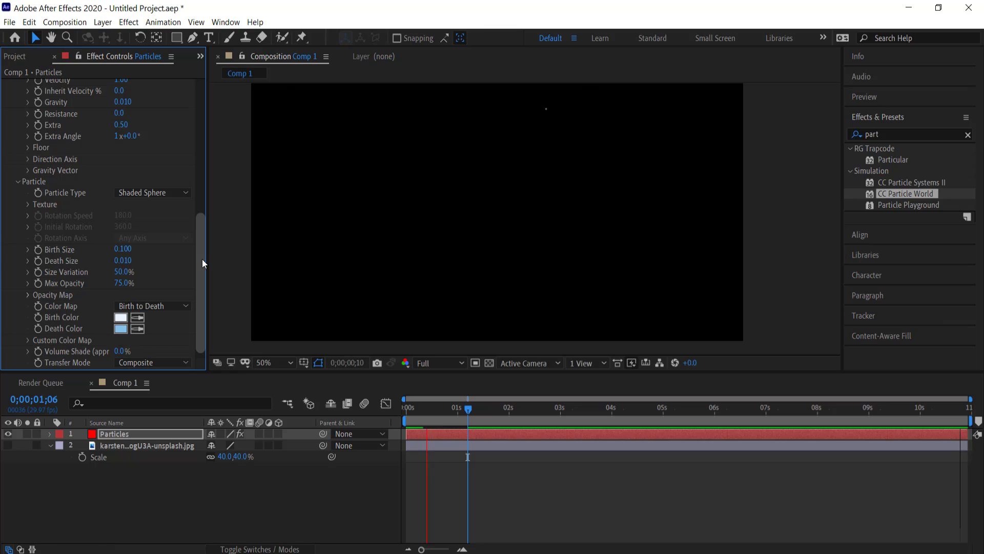
Step: Set the CC Particle World Random Seed to 50 in the Extras settings
{"action": "left_click_drag", "start_coordinate": [202, 257], "coordinate": [200, 275]}
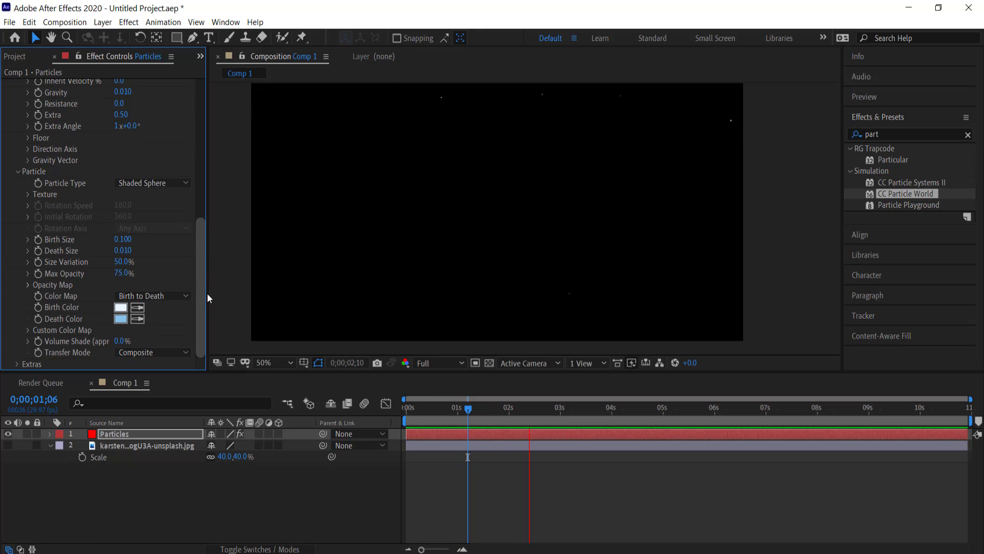
{"action": "left_click", "coordinate": [17, 364]}
{"action": "scroll", "coordinate": [15, 364], "scroll_direction": "down", "scroll_amount": 3}
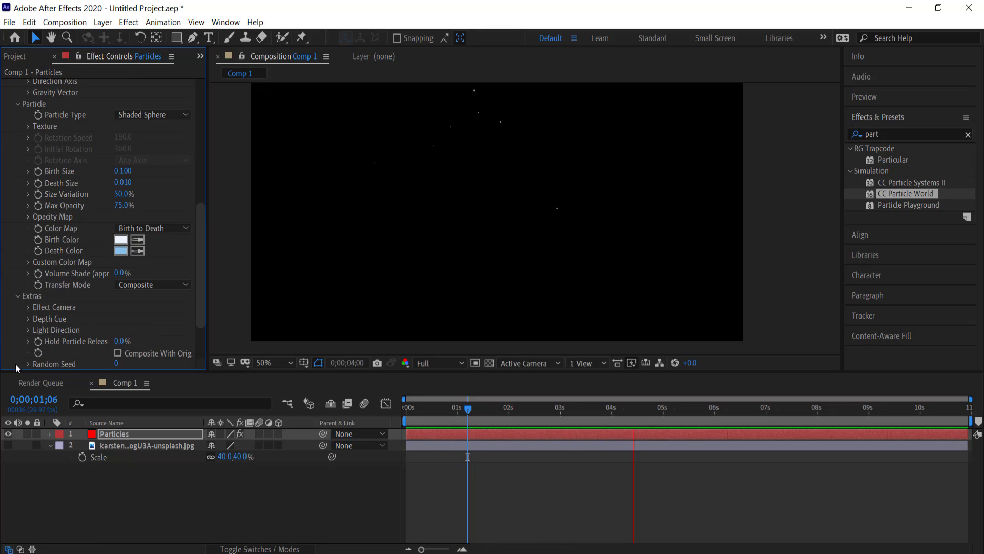
{"action": "left_click", "coordinate": [117, 362]}
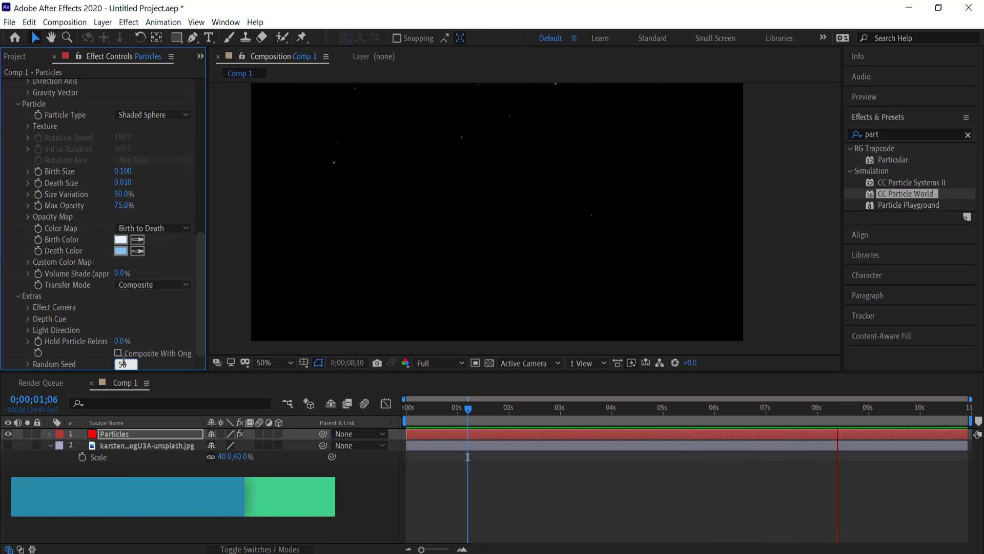
{"action": "type", "text": "50"}
{"action": "key", "text": "Return"}
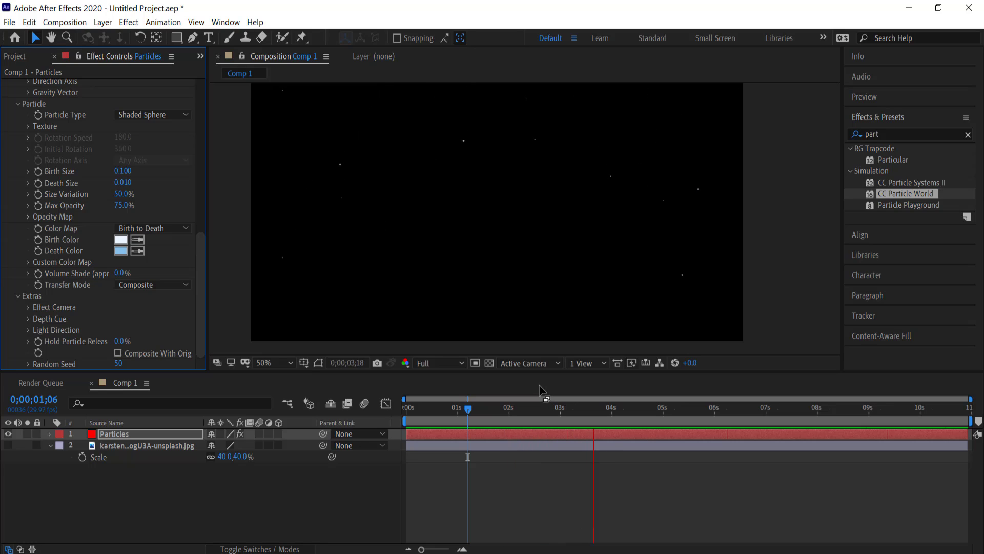
Step: Extend the Particles layer to the composition end and preview the falling particles
{"action": "key", "text": "space"}
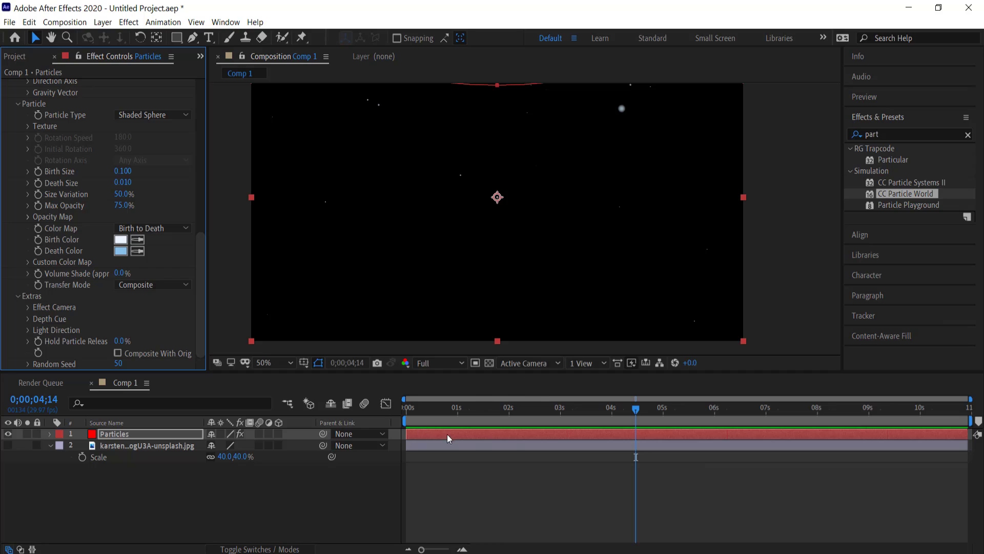
{"action": "left_click_drag", "start_coordinate": [638, 411], "coordinate": [384, 407]}
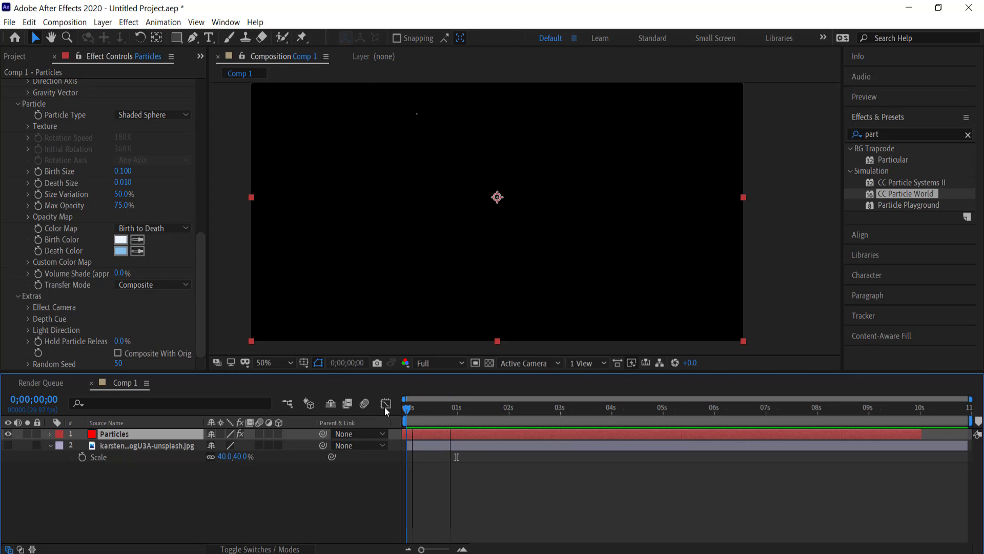
{"action": "key", "text": "space"}
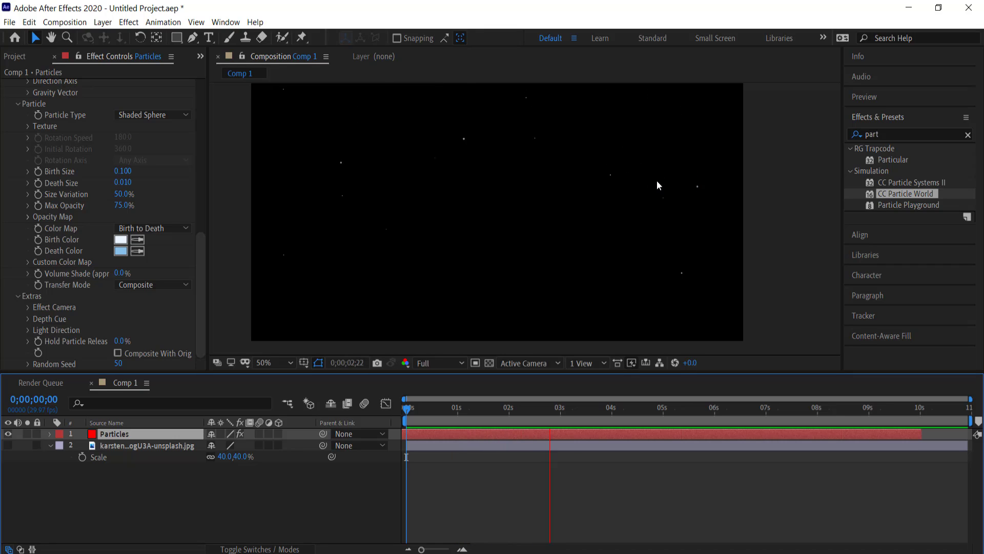
{"action": "left_click_drag", "start_coordinate": [951, 434], "coordinate": [968, 433]}
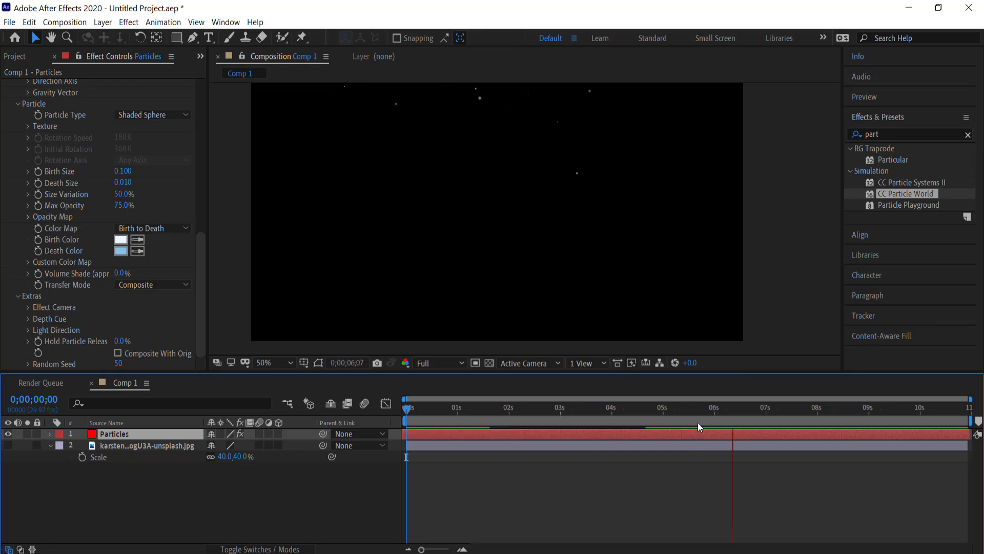
{"action": "key", "text": "space"}
{"action": "left_click_drag", "start_coordinate": [420, 408], "coordinate": [409, 384]}
{"action": "key", "text": "space"}
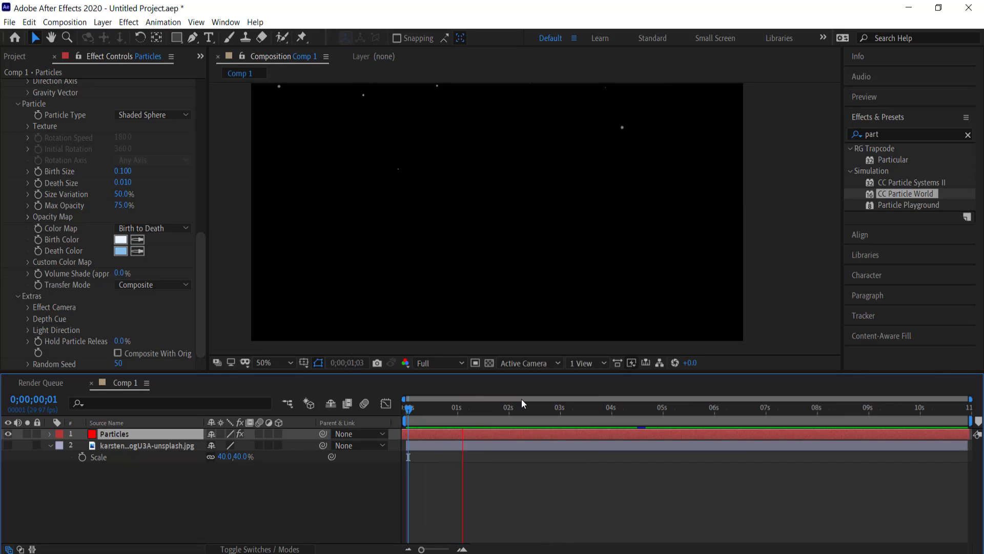
{"action": "key", "text": "space"}
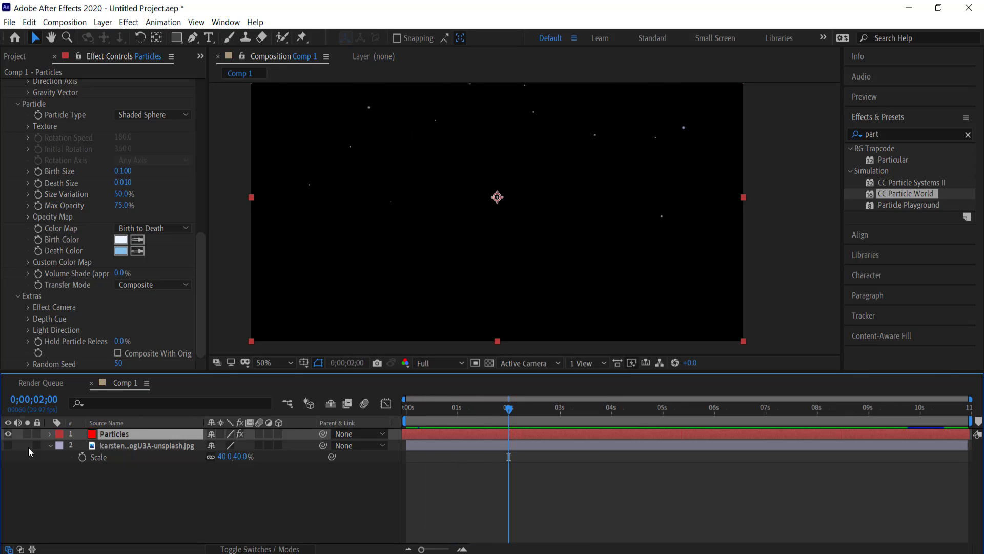
Step: Make the forest river photo layer visible and preview the particles drifting over it
{"action": "left_click", "coordinate": [9, 445]}
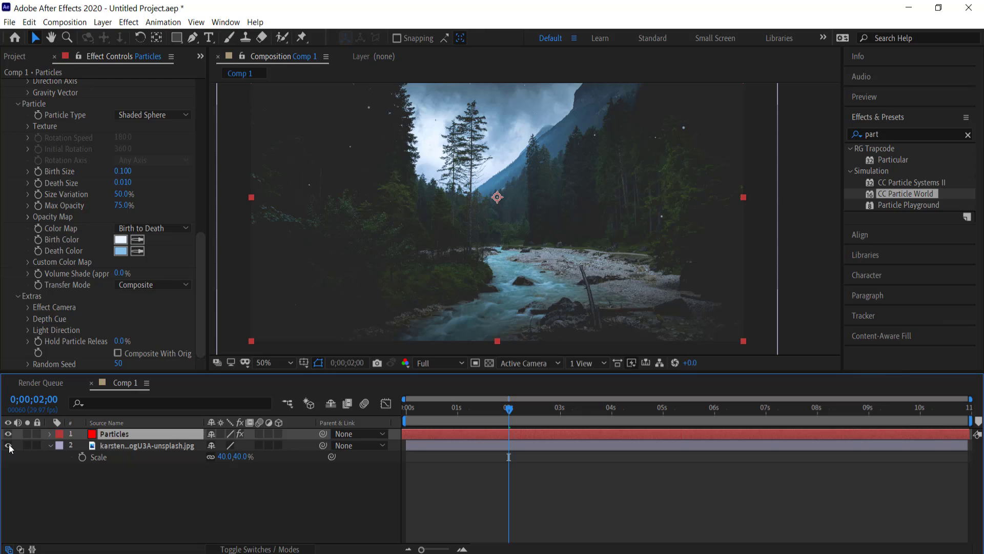
{"action": "left_click", "coordinate": [118, 447]}
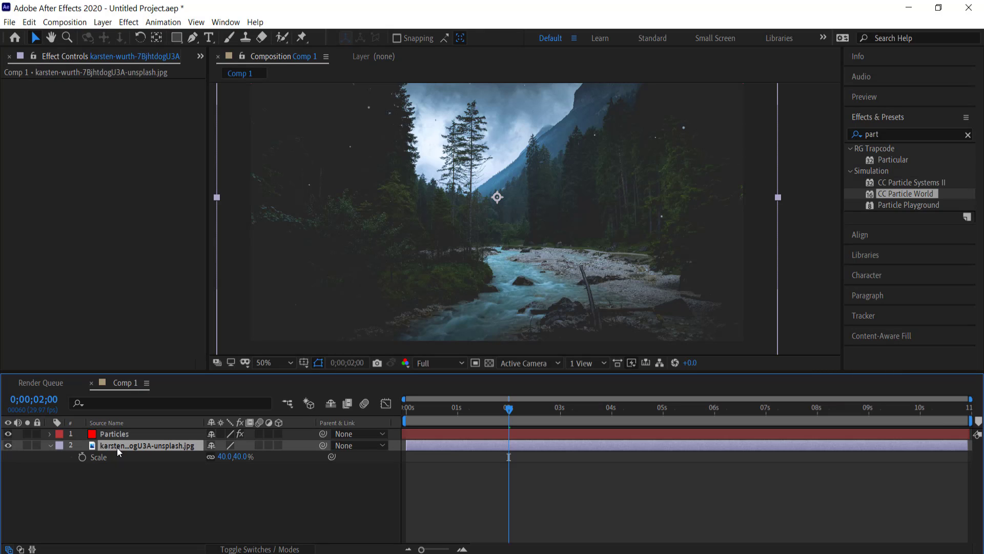
{"action": "key", "text": "space"}
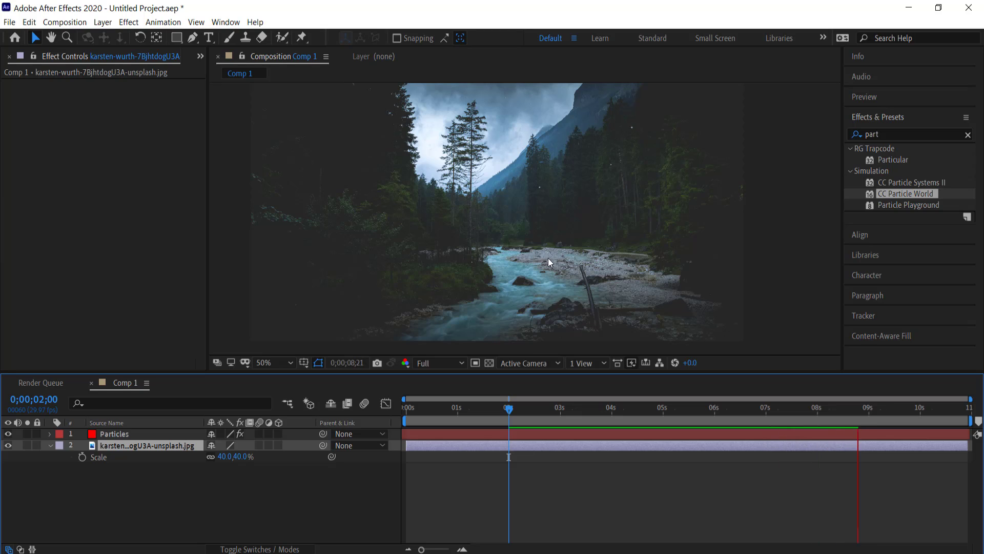
{"action": "key", "text": "space"}
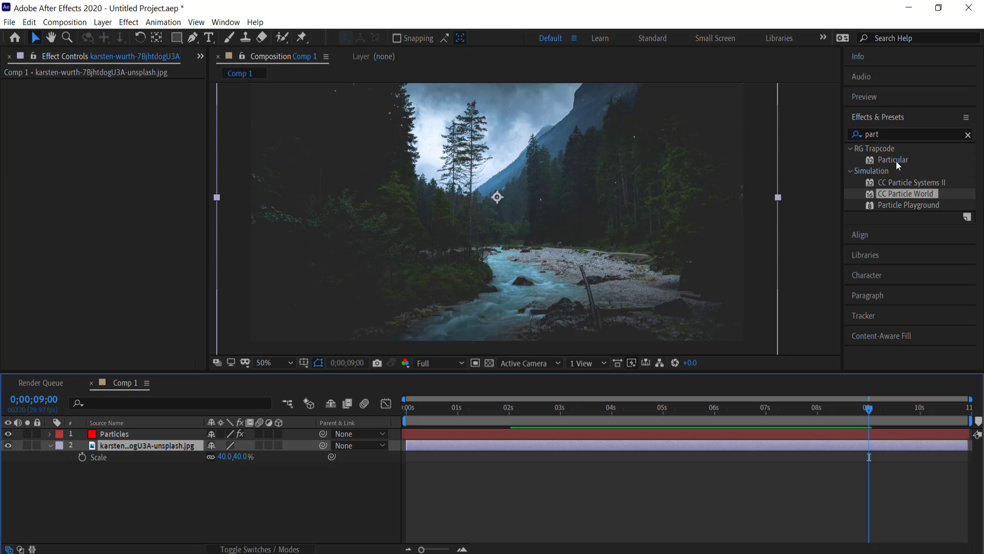
Step: Apply Lumetri Color to the forest photo layer via an Effects & Presets search for 'lum'
{"action": "double_click", "coordinate": [903, 132]}
{"action": "type", "text": "lum"}
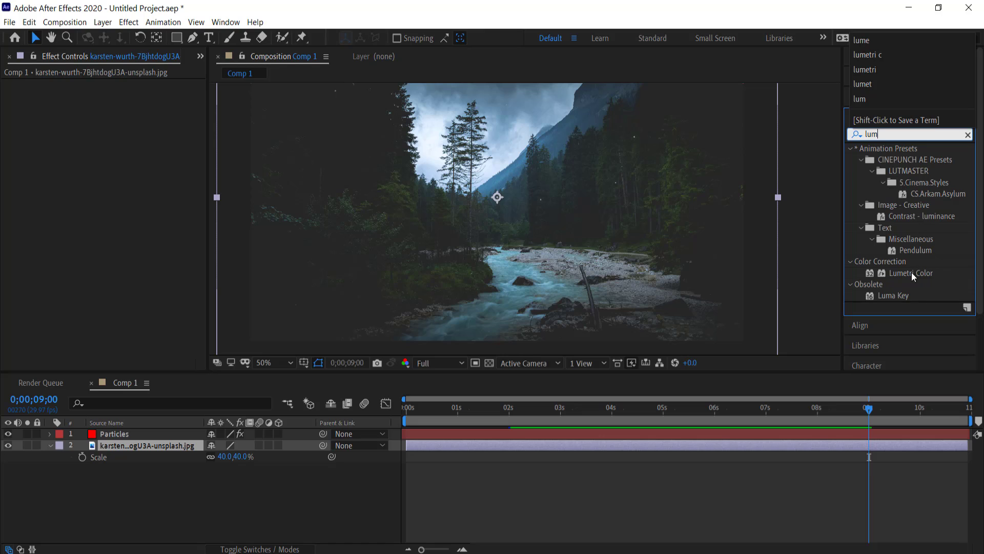
{"action": "left_click_drag", "start_coordinate": [911, 272], "coordinate": [144, 446]}
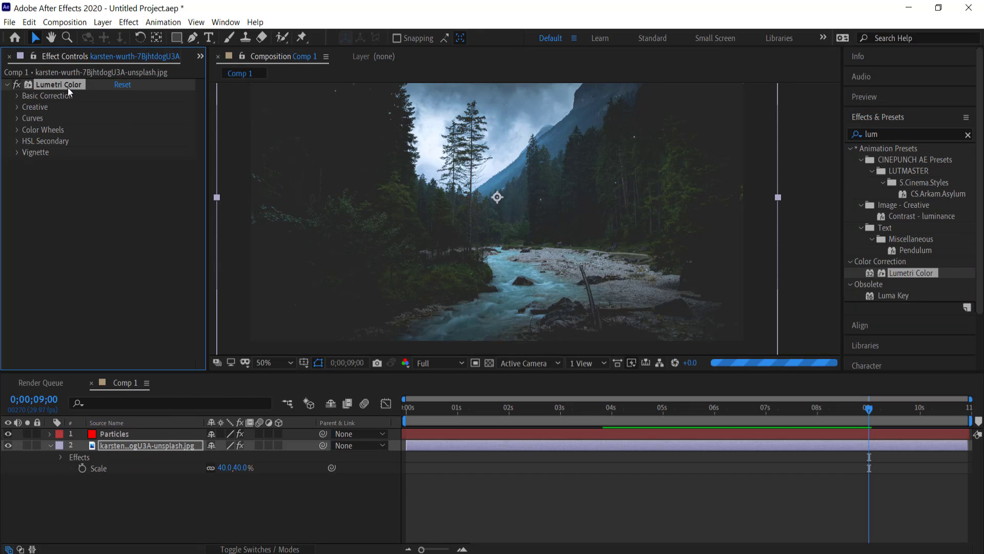
Step: Give the photo a Fuji REALA 500D look at 175 intensity and darken it with the RGB curve
{"action": "left_click", "coordinate": [17, 107]}
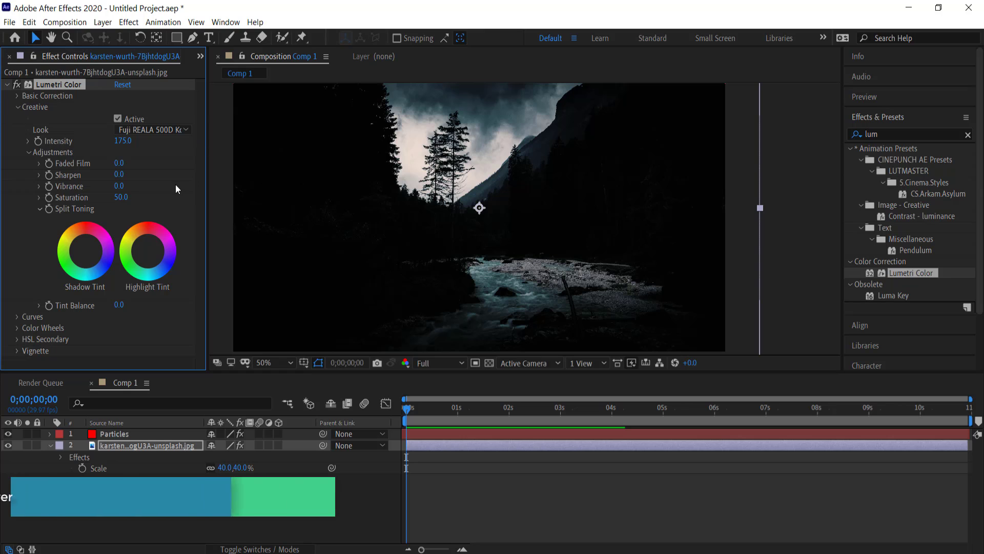
{"action": "left_click", "coordinate": [17, 316]}
{"action": "left_click_drag", "start_coordinate": [128, 255], "coordinate": [114, 262]}
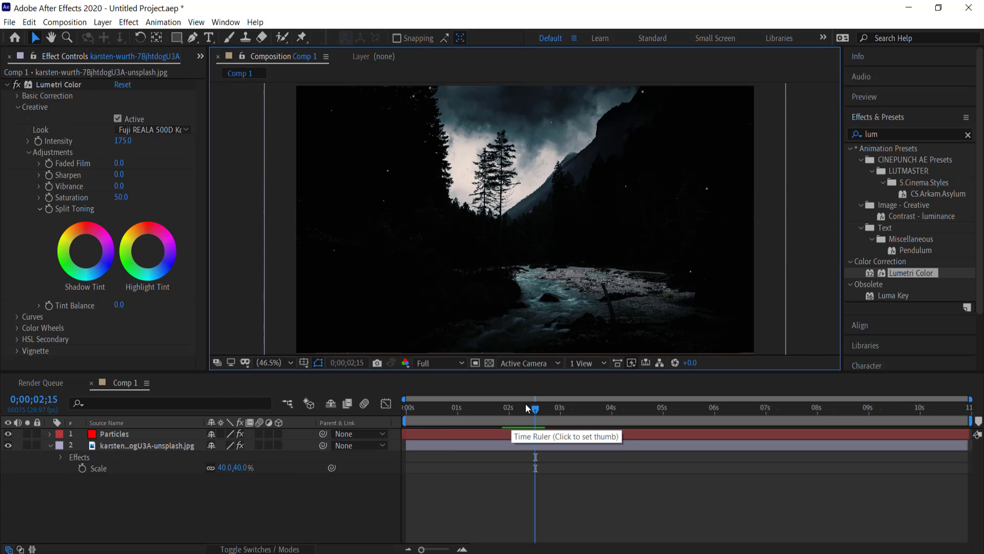
{"action": "left_click_drag", "start_coordinate": [528, 407], "coordinate": [508, 408]}
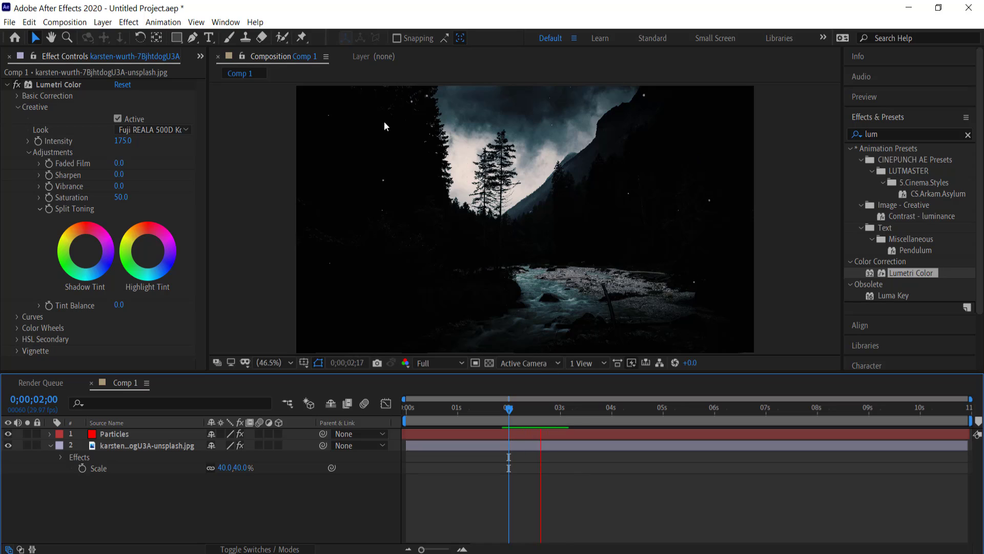